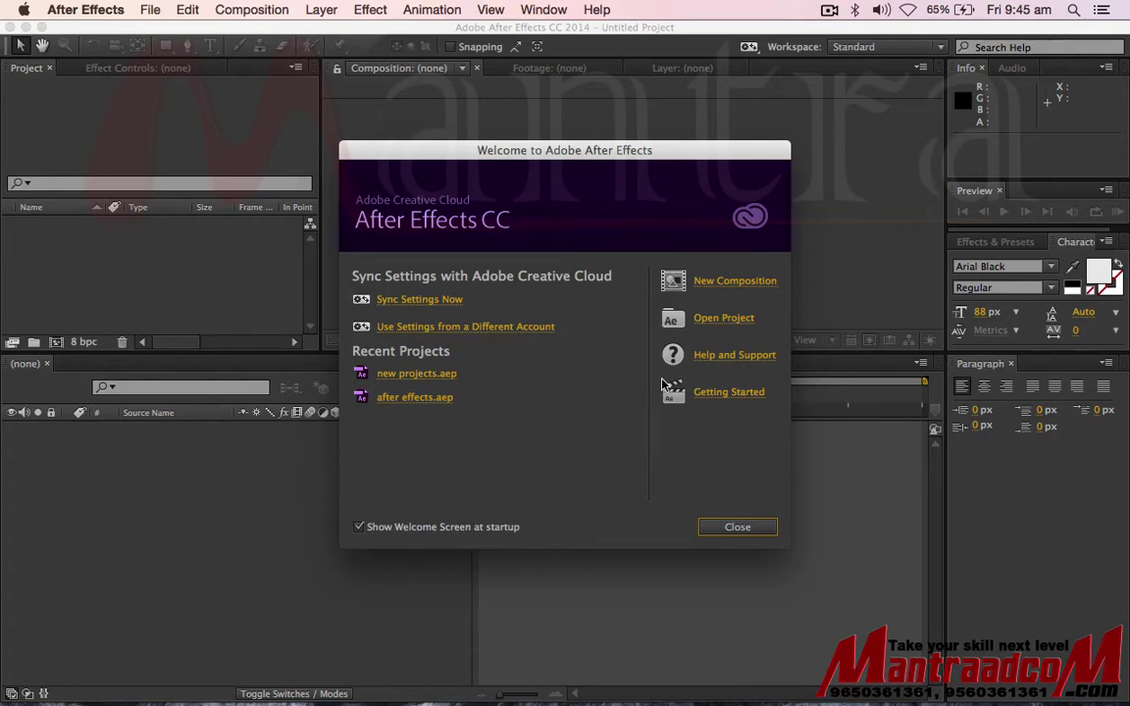
Step: Create a new 720 x 576 composition at 25 fps with a duration of 0:00:10:02
click(731, 283)
click(726, 542)
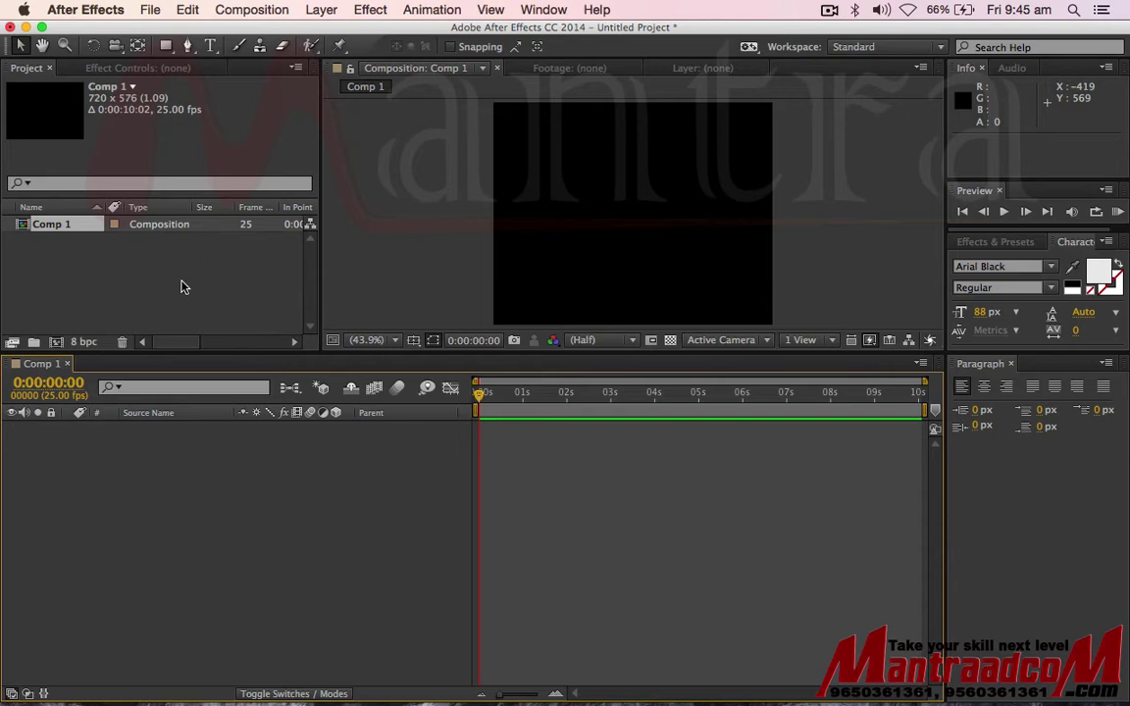
Step: Import 20130828_110351.jpg and 20130828_110424.jpg from the AFTER EFFECTS STUFF folder into the project
right_click(85, 282)
mouse_move(276, 362)
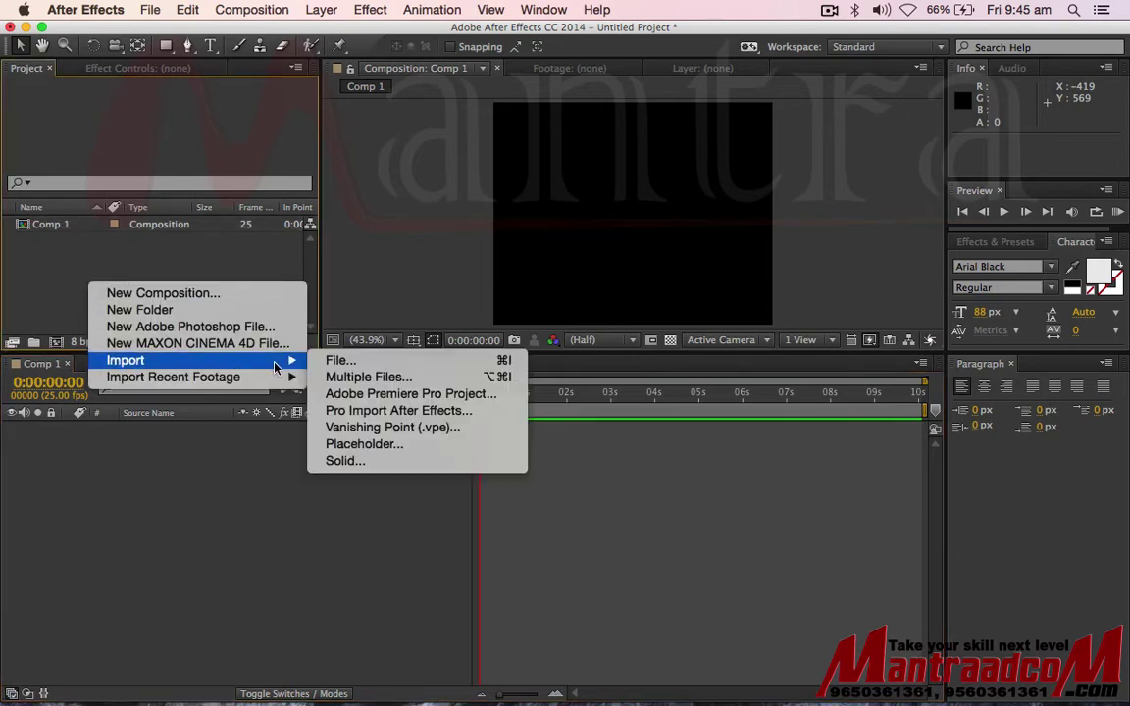
click(449, 358)
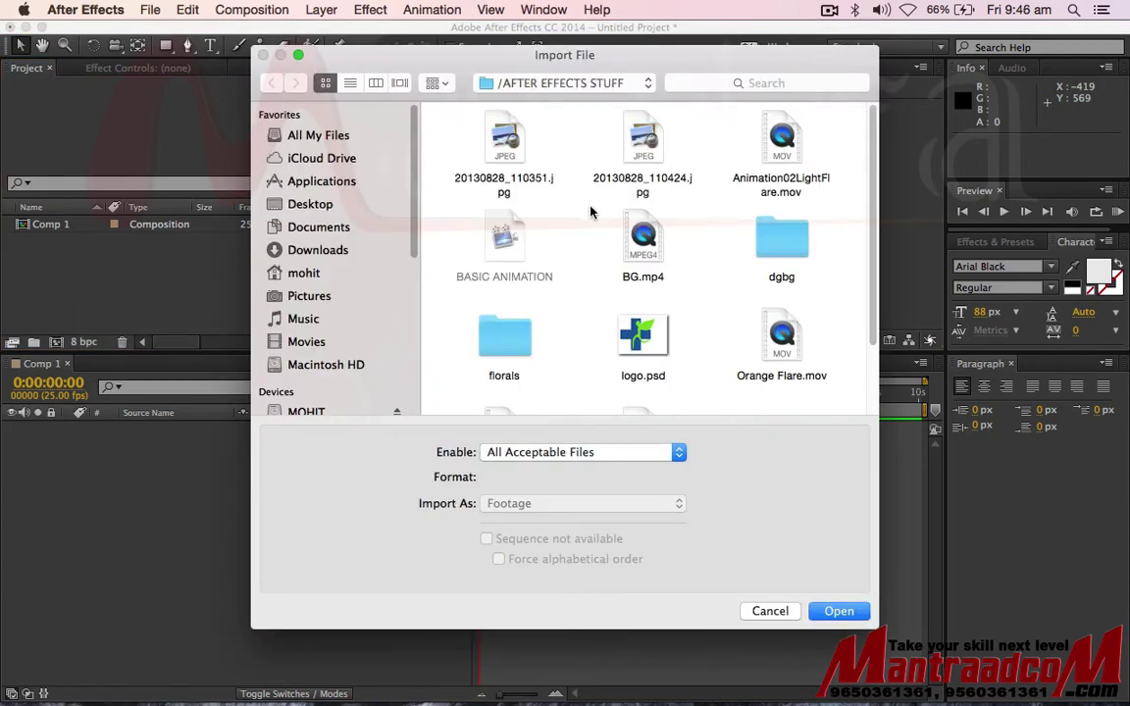
drag(714, 142, 433, 156)
click(838, 611)
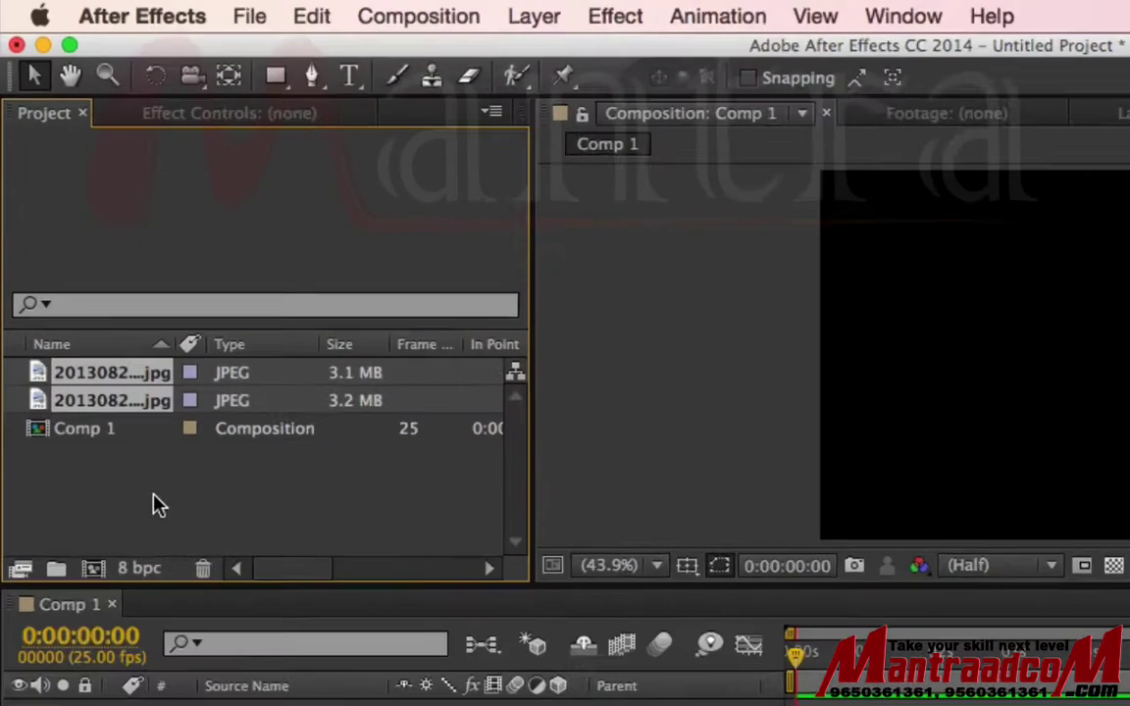
click(155, 500)
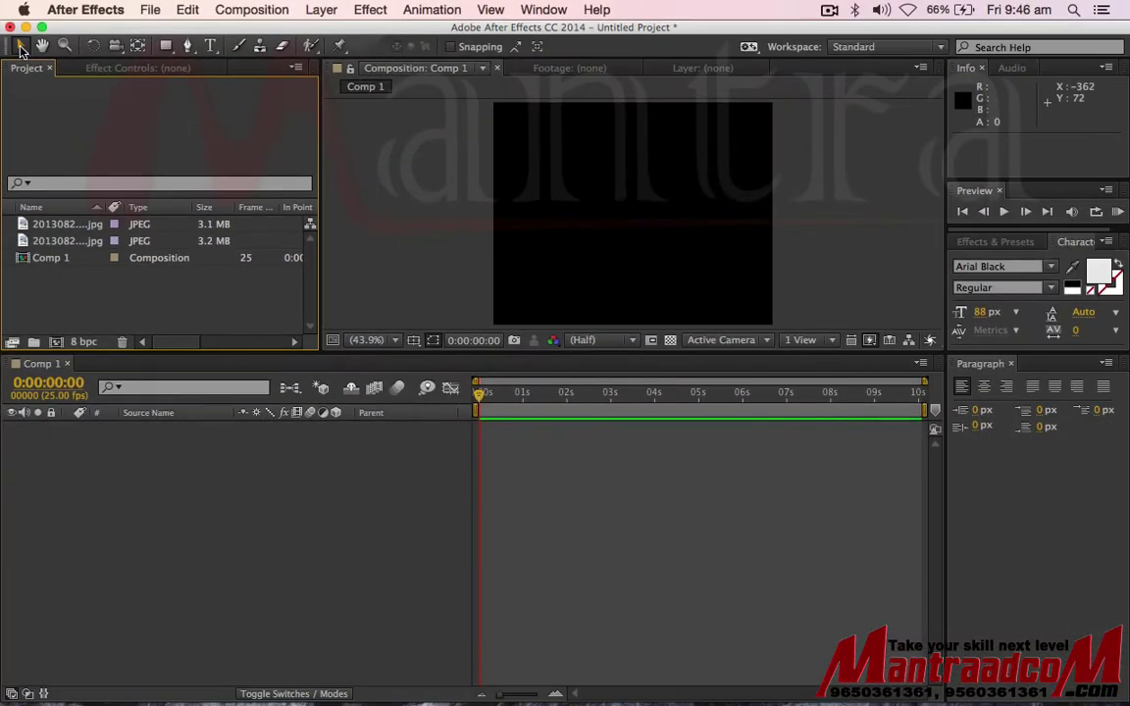
Step: Add 20130828_110351.jpg to Comp 1 and move its layer to a position of about 867, 180
drag(54, 228, 651, 248)
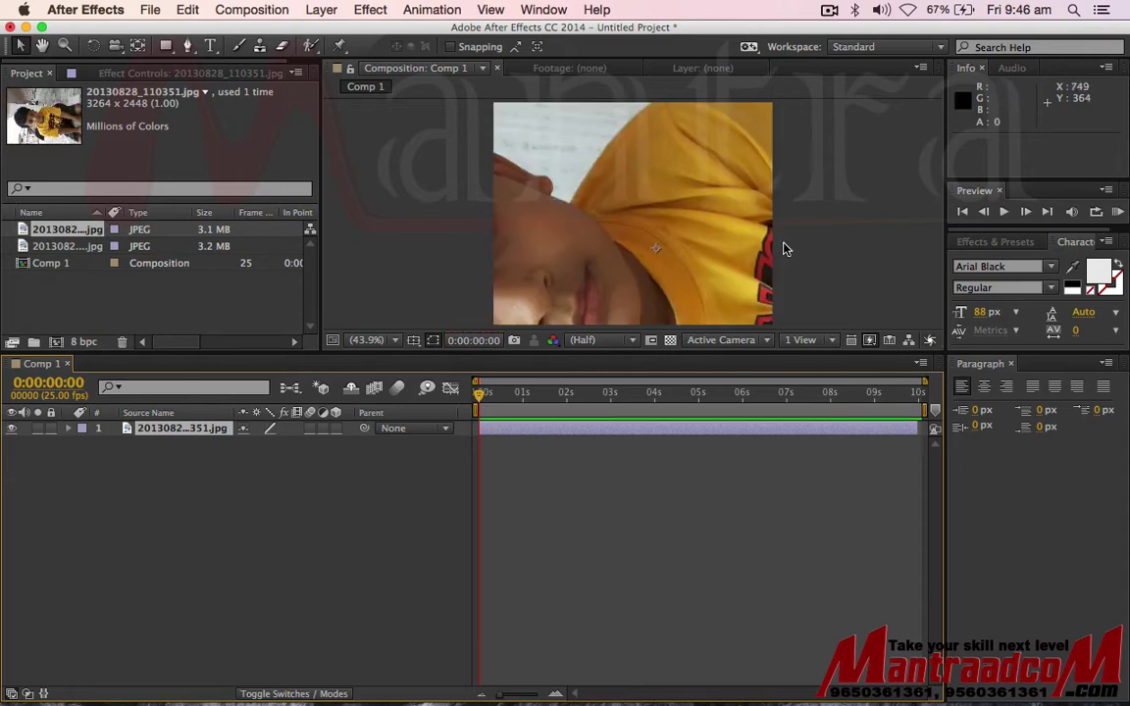
scroll(848, 245, down, 2)
scroll(848, 244, up, 2)
scroll(848, 244, down, 2)
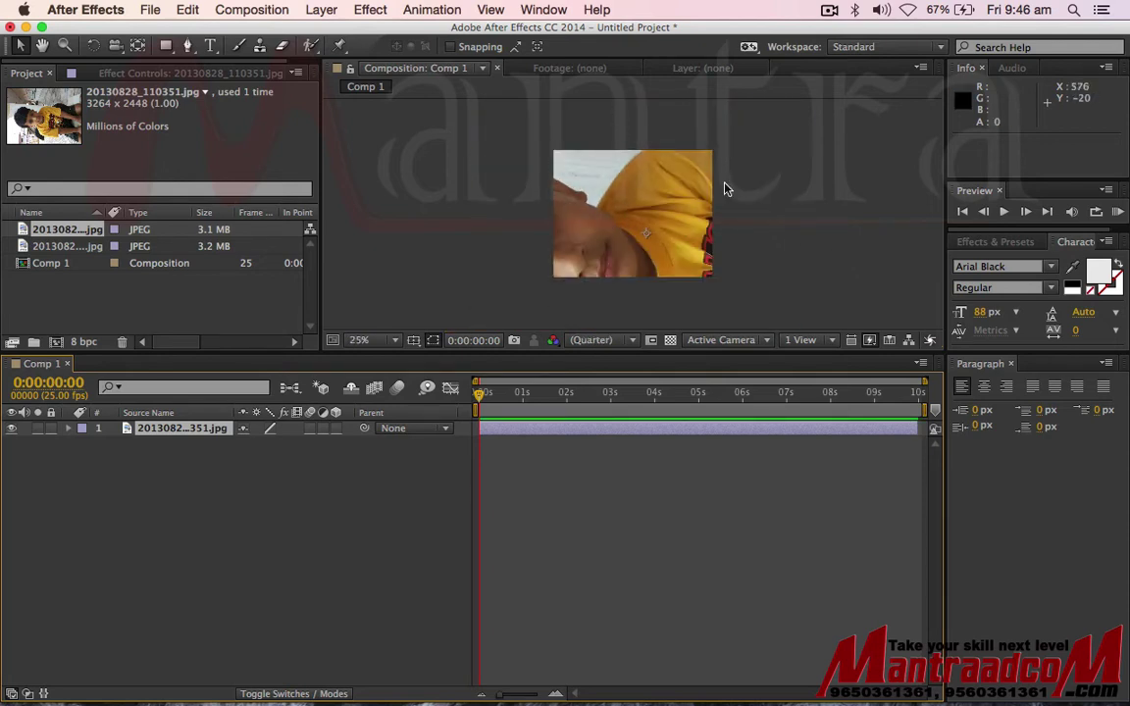
drag(579, 263, 782, 222)
scroll(835, 219, down, 1)
scroll(802, 205, up, 3)
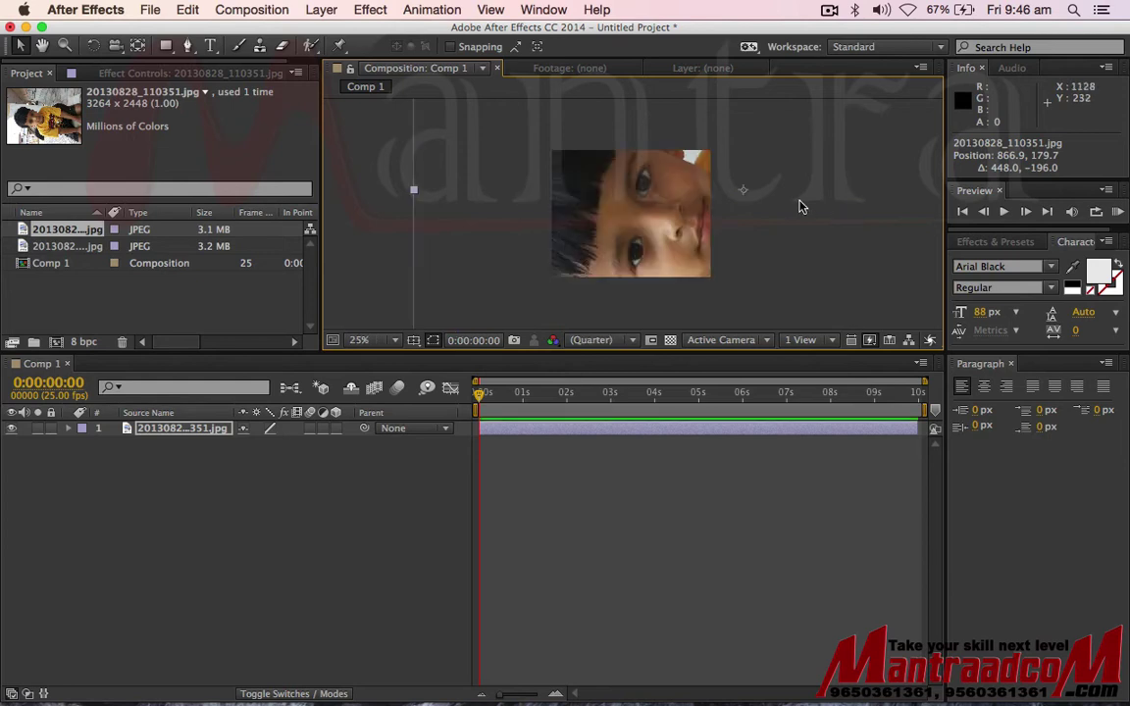
Step: Zoom the composition view out to 12.5%, then set its magnification to Fit
scroll(802, 206, down, 1)
key(comma)
key(comma)
key(period)
key(comma)
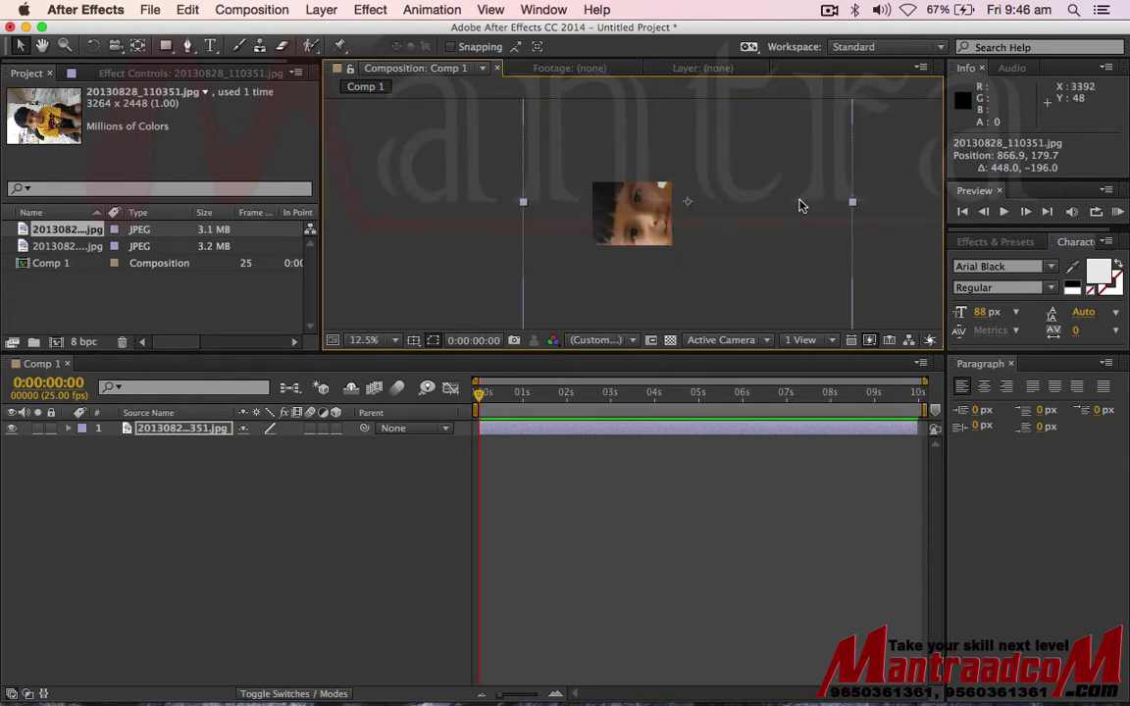
click(393, 343)
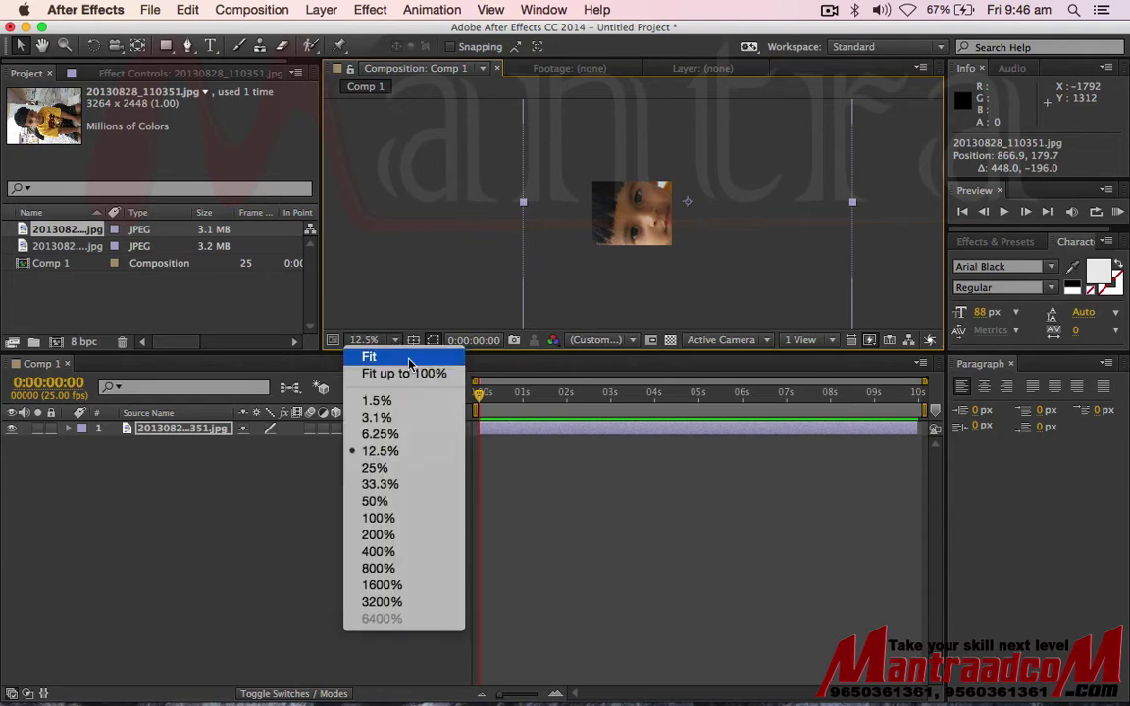
click(409, 359)
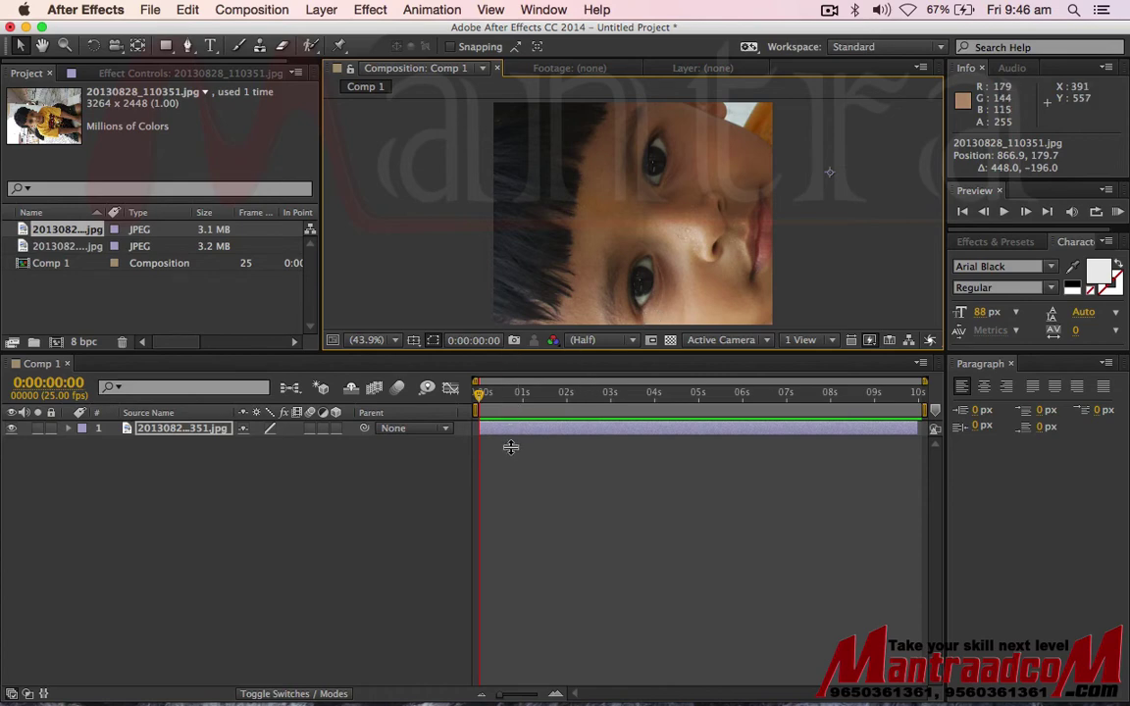
Step: Enlarge the composition viewer downward and set its magnification to Fit again, trying Fit up to 100% as well
drag(344, 353, 365, 448)
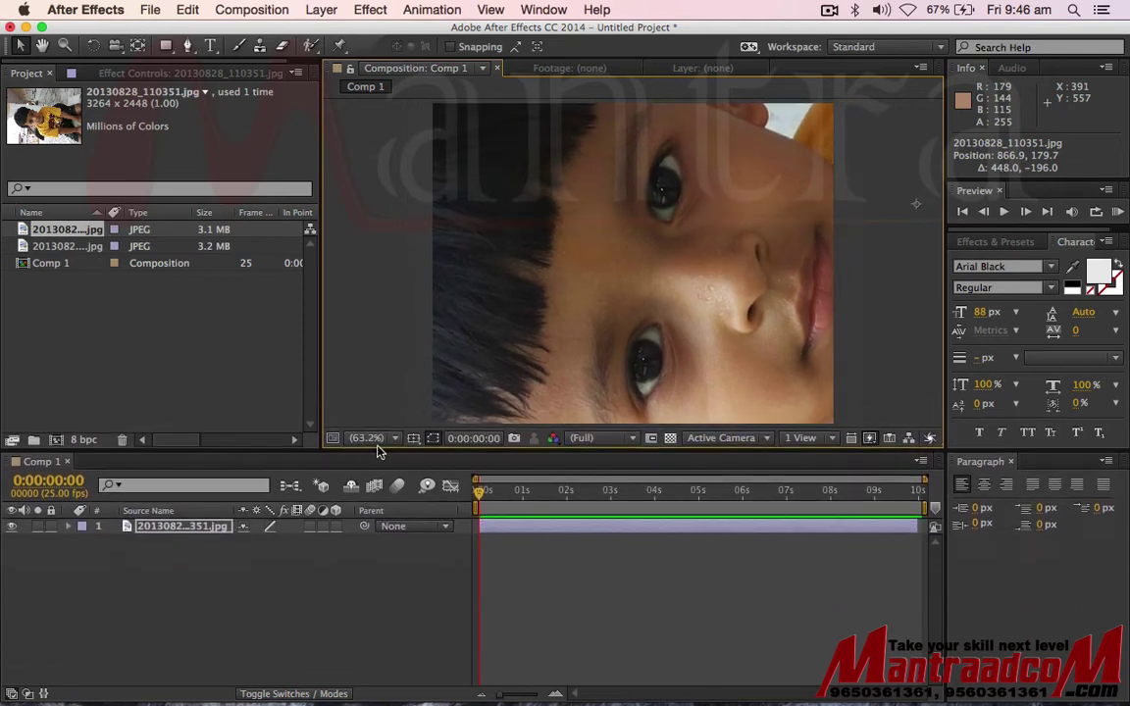
scroll(398, 328, down, 5)
click(397, 440)
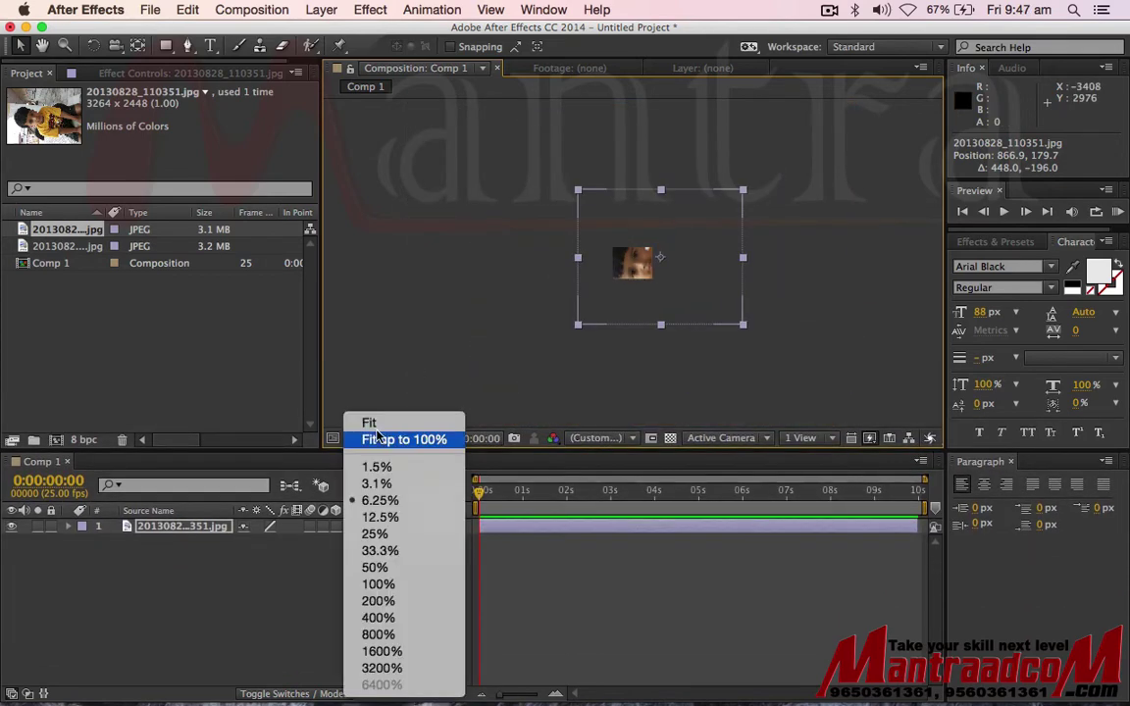
click(390, 422)
click(396, 444)
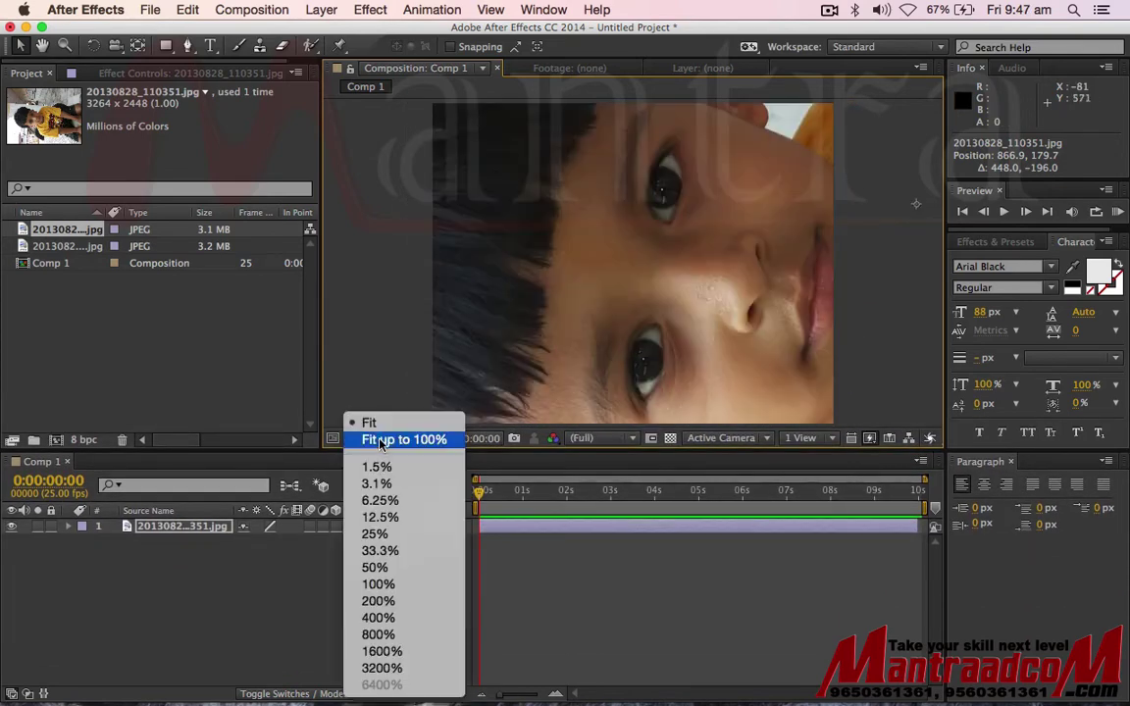
click(393, 444)
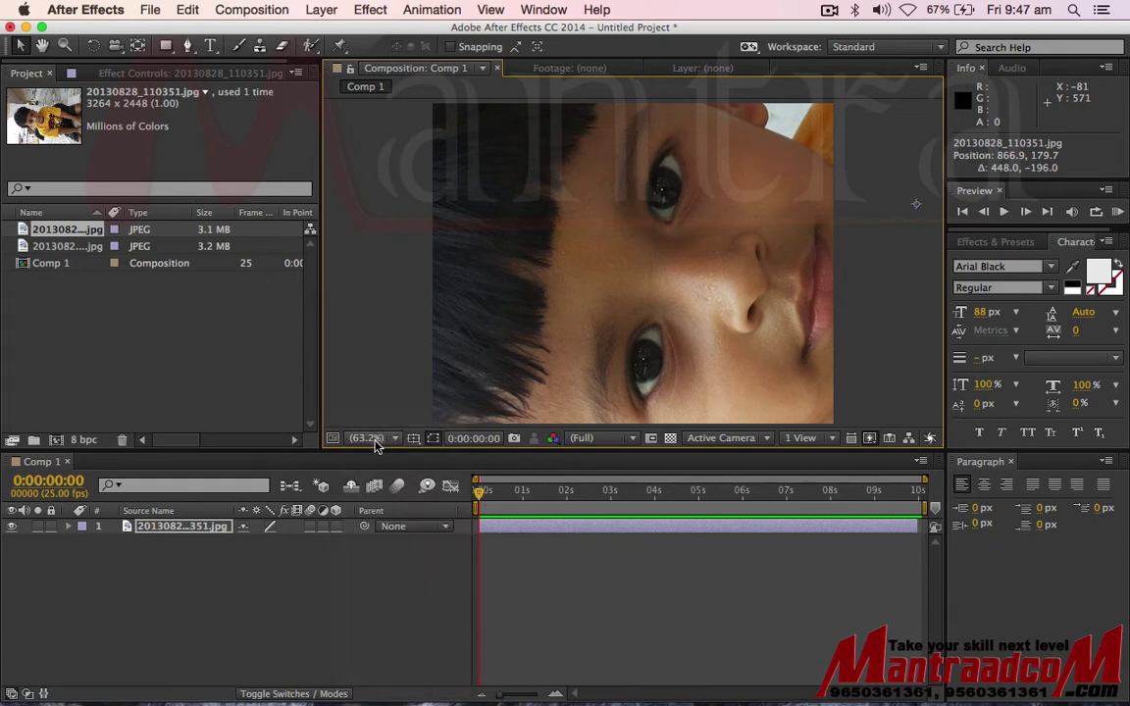
click(373, 445)
click(384, 425)
Step: Pan the composition view with the Hand tool and zoom the timeline to the range from 0:00:00:00 to 0:00:08:09
click(44, 47)
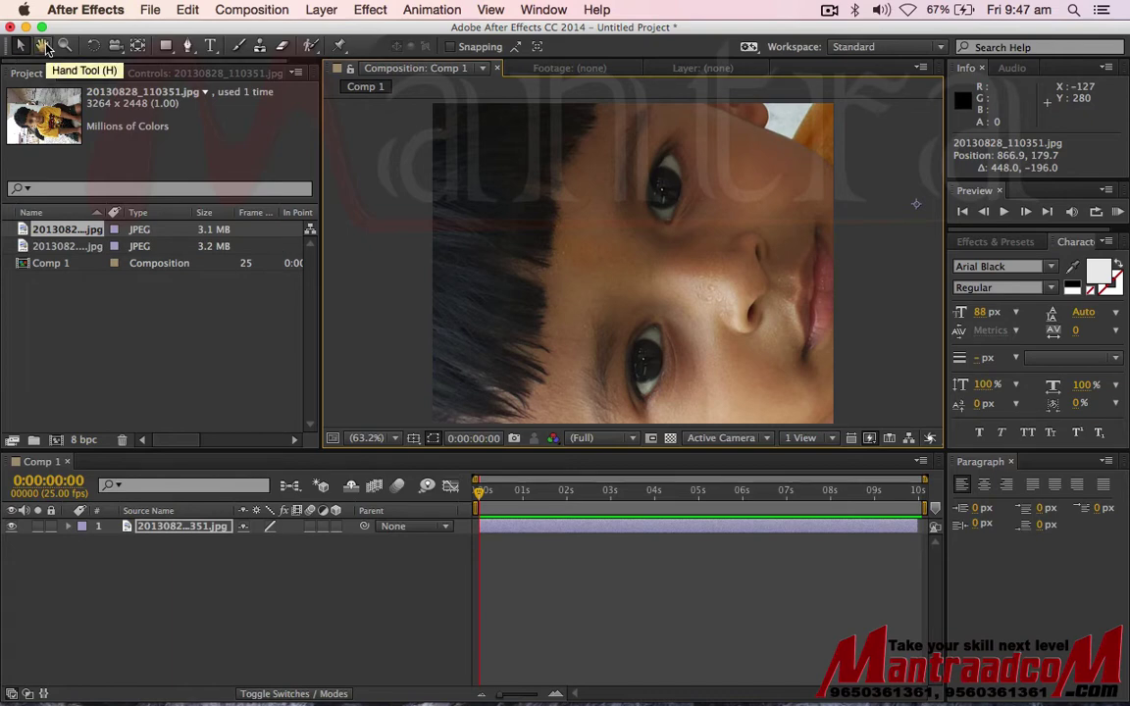
drag(681, 222, 726, 213)
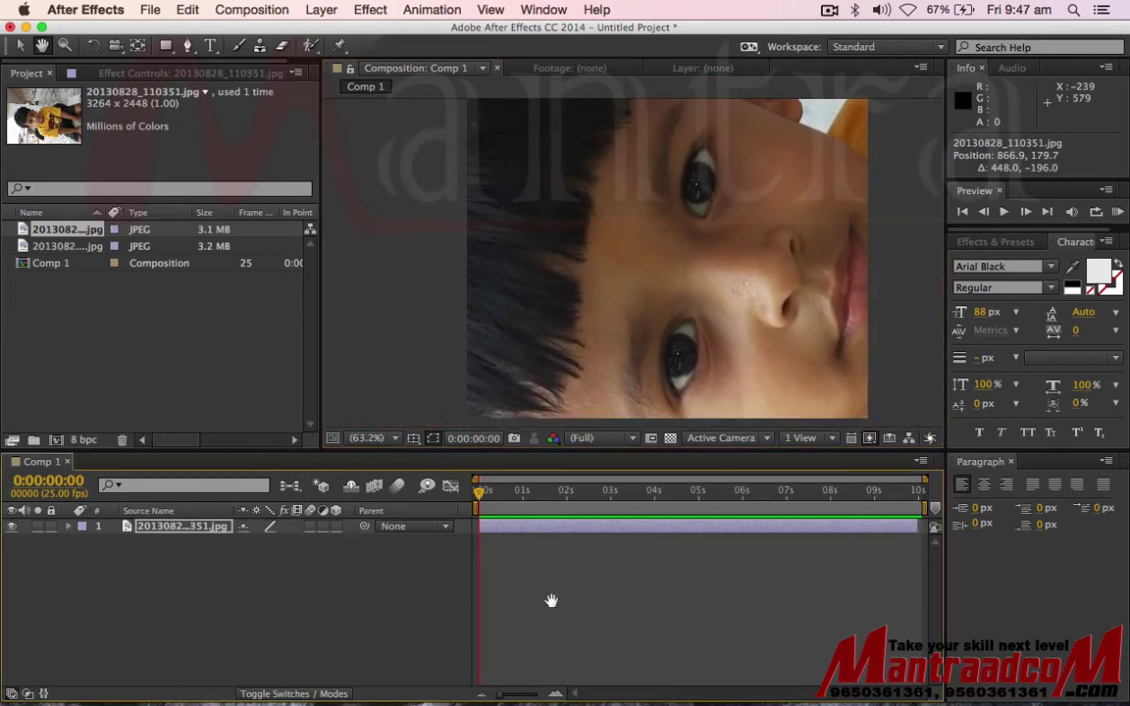
key(equal)
key(equal)
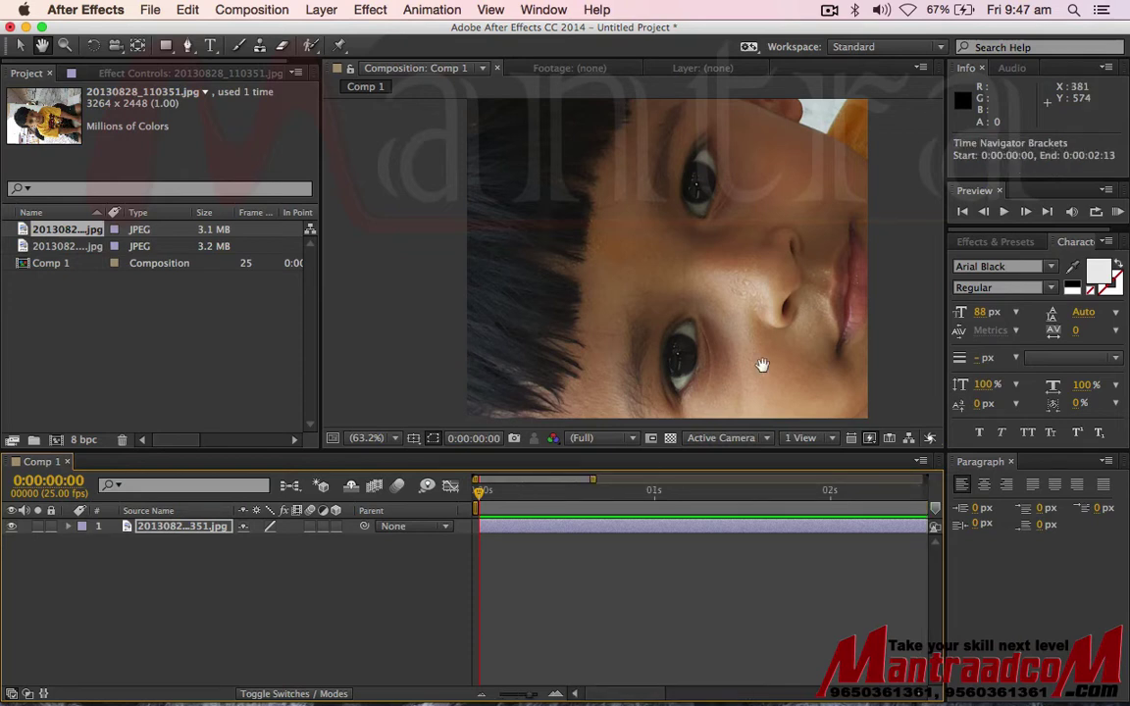
mouse_move(831, 588)
mouse_down()
mouse_move(858, 613)
mouse_move(594, 585)
mouse_move(749, 552)
mouse_move(648, 553)
mouse_move(676, 586)
mouse_move(708, 598)
mouse_move(922, 610)
mouse_up()
mouse_move(598, 594)
mouse_down()
mouse_move(908, 636)
mouse_move(764, 600)
mouse_move(922, 608)
mouse_up()
drag(784, 592, 742, 595)
key(minus)
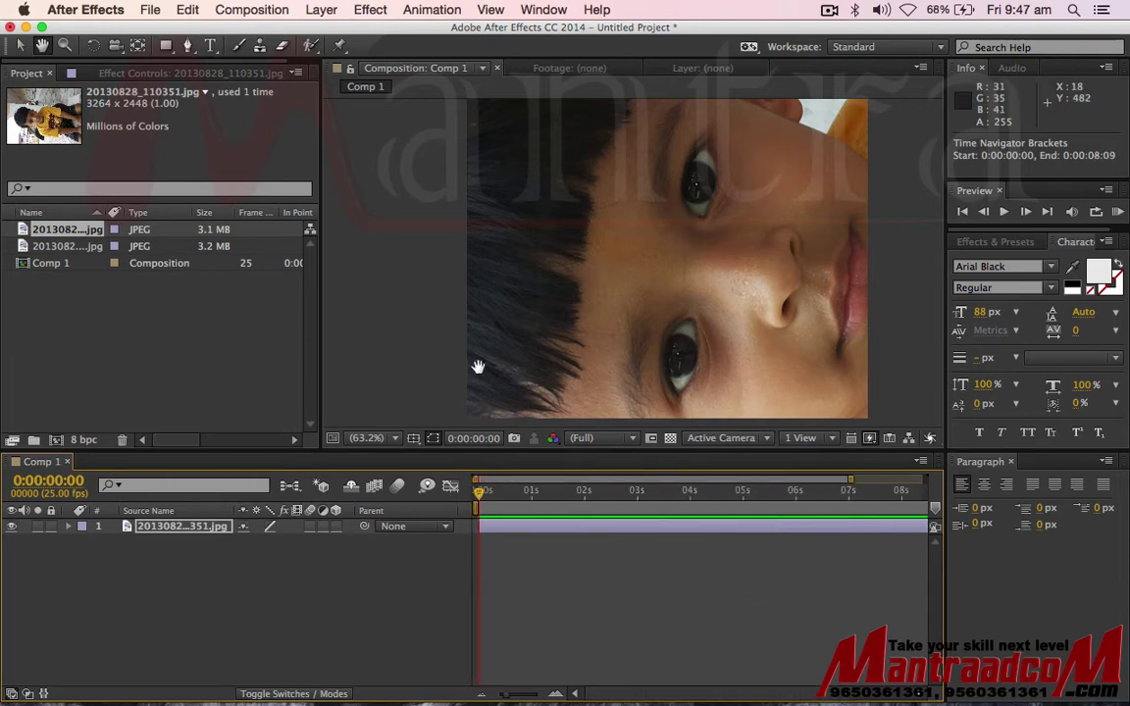
Step: Magnify the photo's dark hair near the upper edge of the frame with the Zoom tool, beyond 400%
click(65, 45)
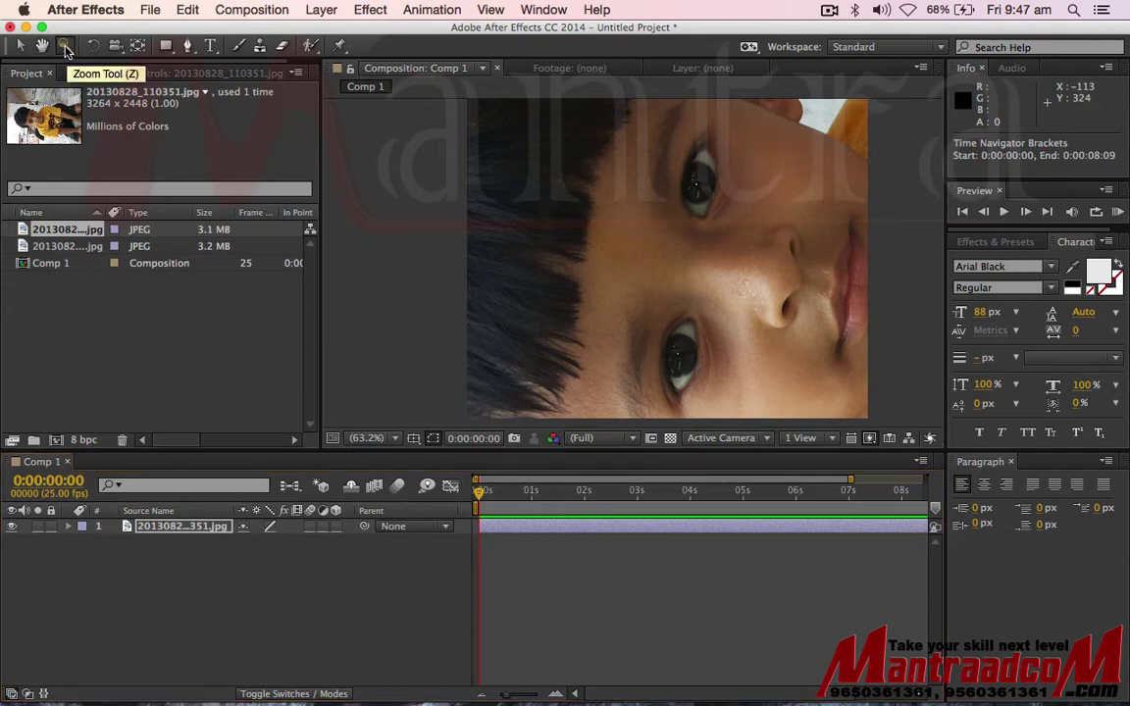
click(578, 171)
scroll(576, 174, up, 1)
scroll(576, 173, down, 2)
click(583, 178)
click(609, 210)
click(638, 244)
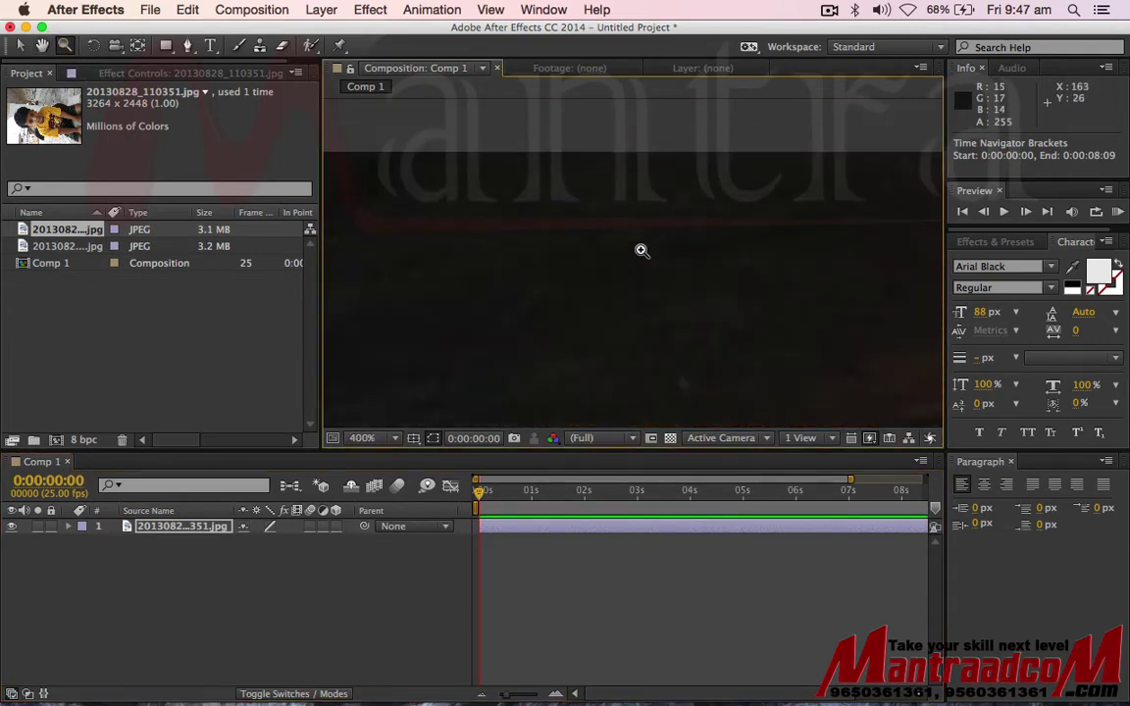
click(637, 244)
click(654, 260)
Step: Zoom the composition view back out to 12.5% with the Zoom tool
right_click(595, 208)
click(573, 226)
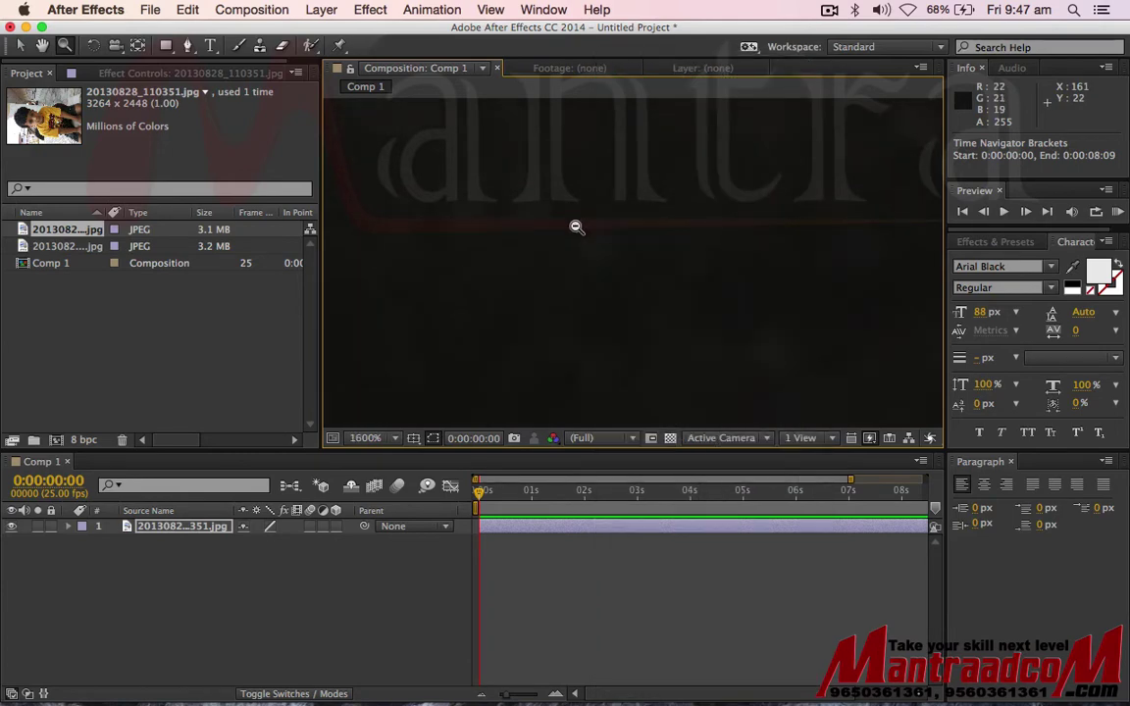
alt+click(576, 226)
alt+click(576, 227)
alt+click(577, 227)
alt+click(578, 226)
alt+click(579, 225)
alt+click(579, 224)
alt+click(579, 224)
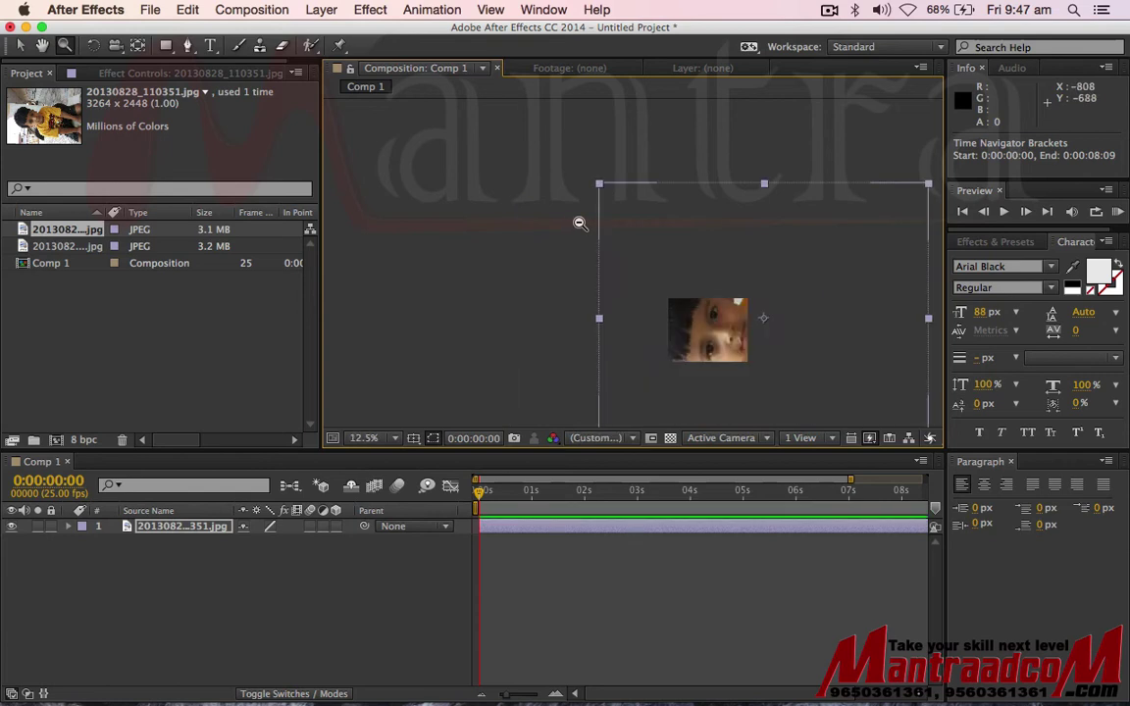
Step: Zoom the composition view repeatedly in and out, then reset its magnification to Fit
scroll(580, 224, down, 4)
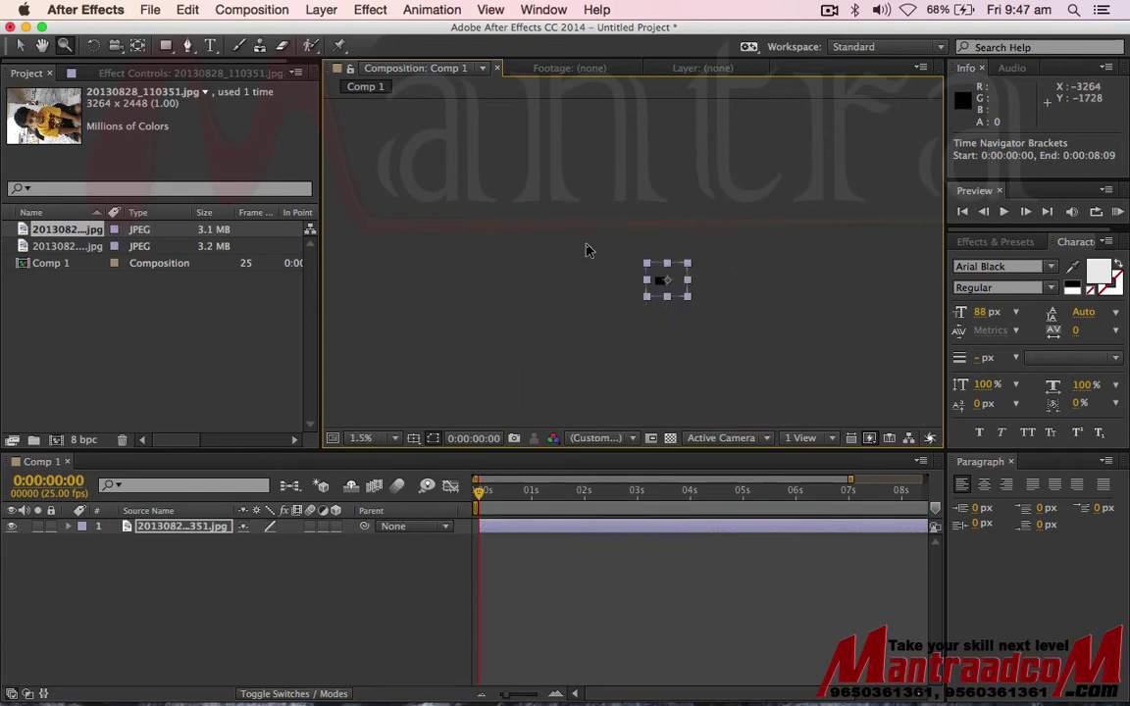
scroll(584, 239, up, 4)
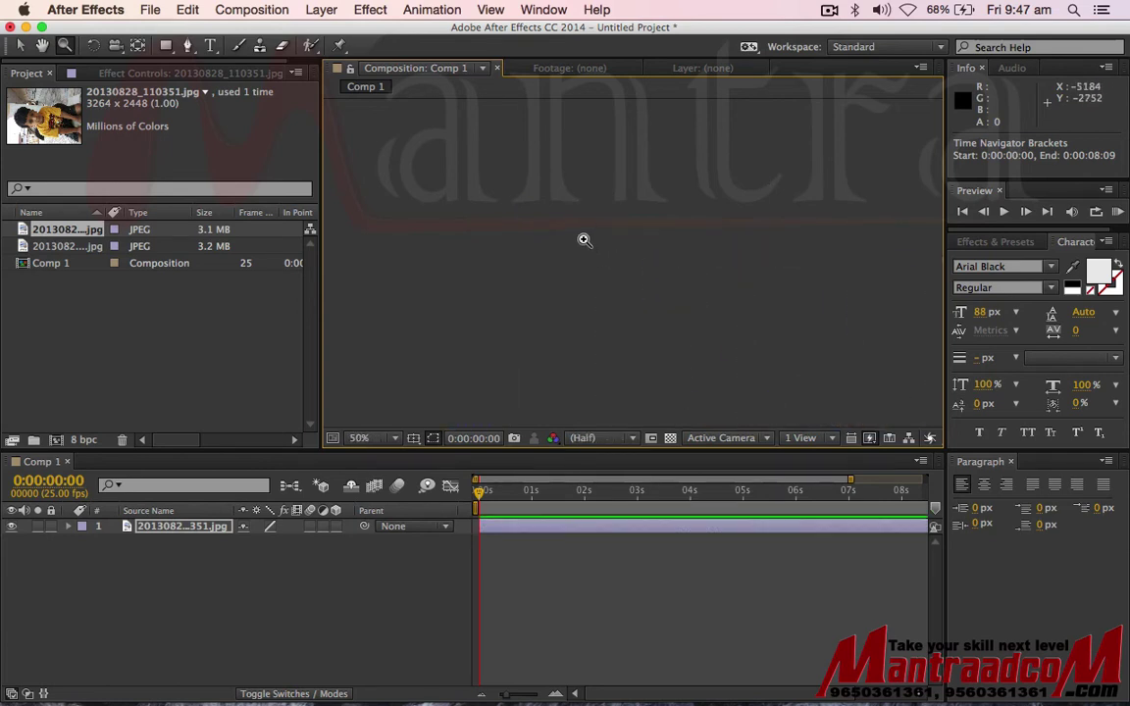
scroll(583, 239, down, 2)
scroll(584, 239, up, 2)
scroll(583, 239, down, 2)
scroll(584, 239, up, 2)
scroll(584, 240, down, 2)
scroll(583, 239, up, 2)
scroll(584, 239, down, 4)
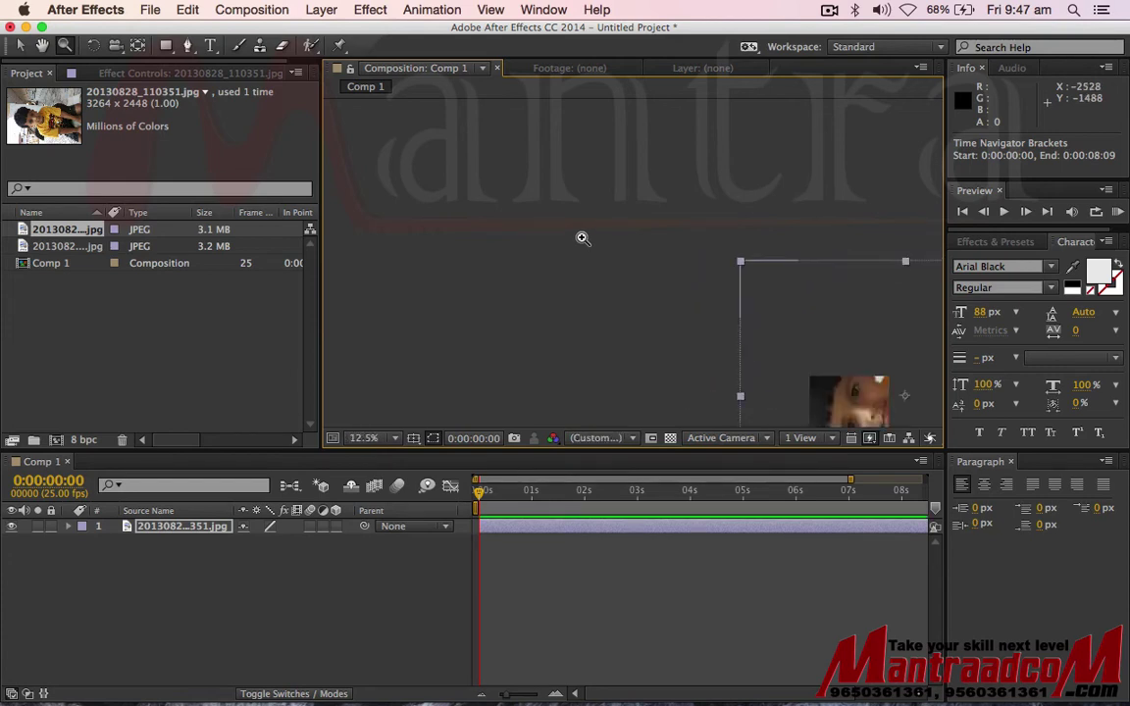
scroll(582, 237, up, 1)
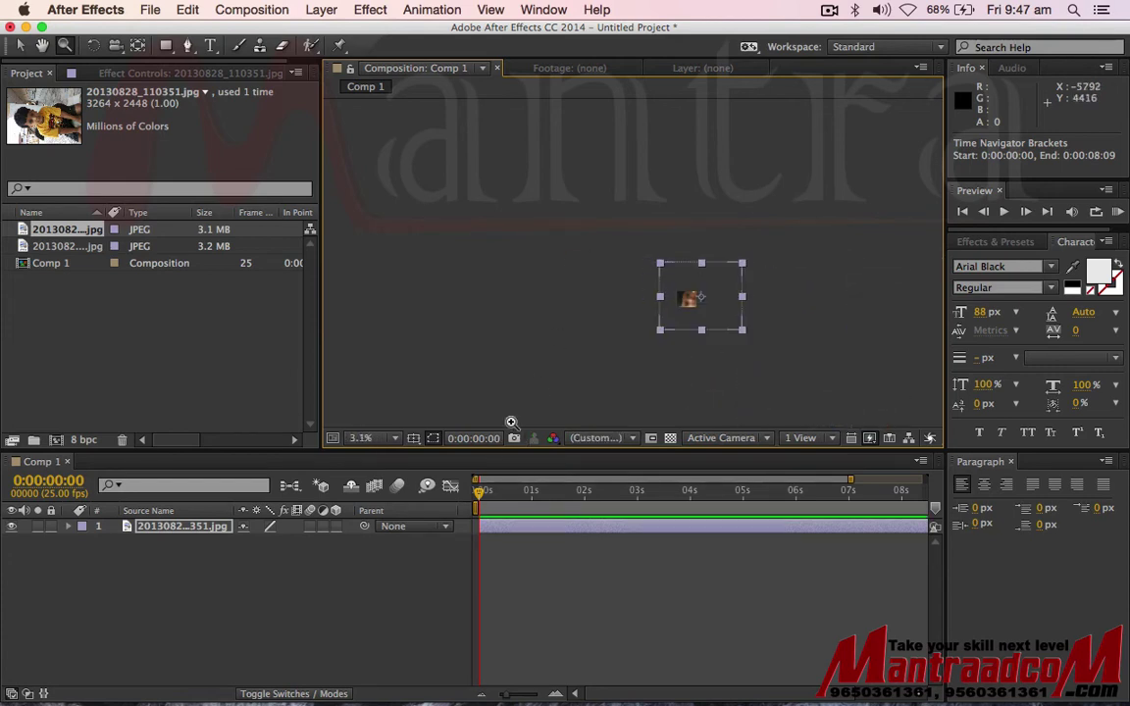
click(393, 439)
click(371, 382)
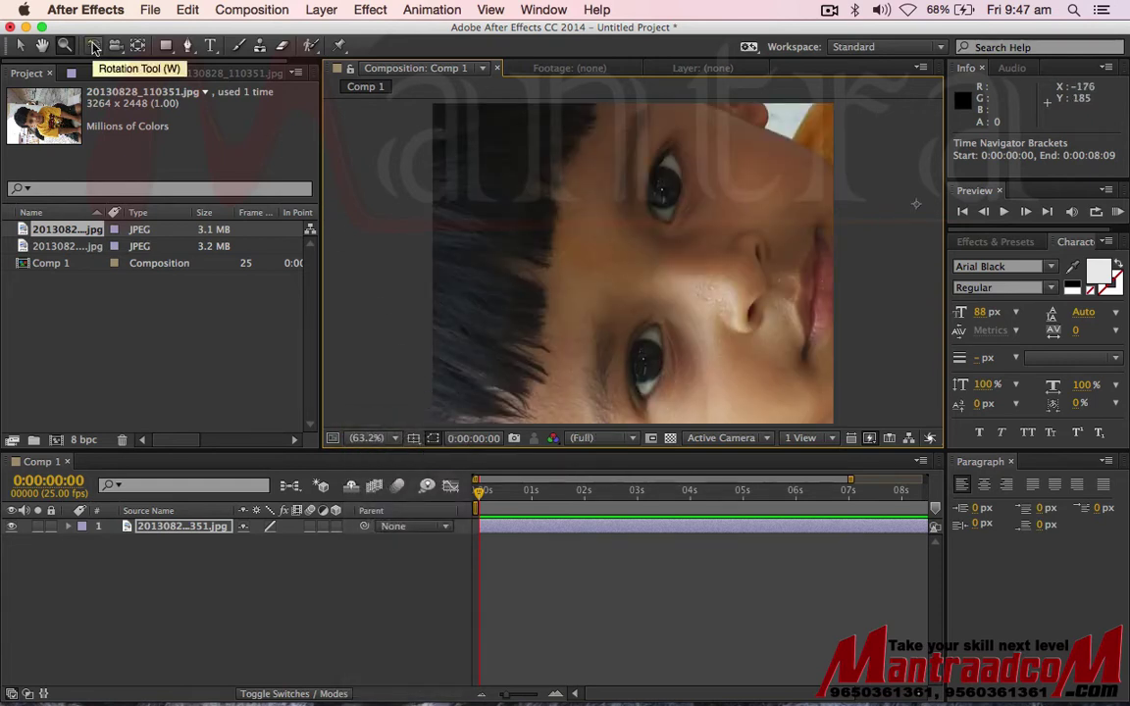
Step: Rotate the photo layer by about 1.3° and move it to a position of about 443, 235
click(94, 47)
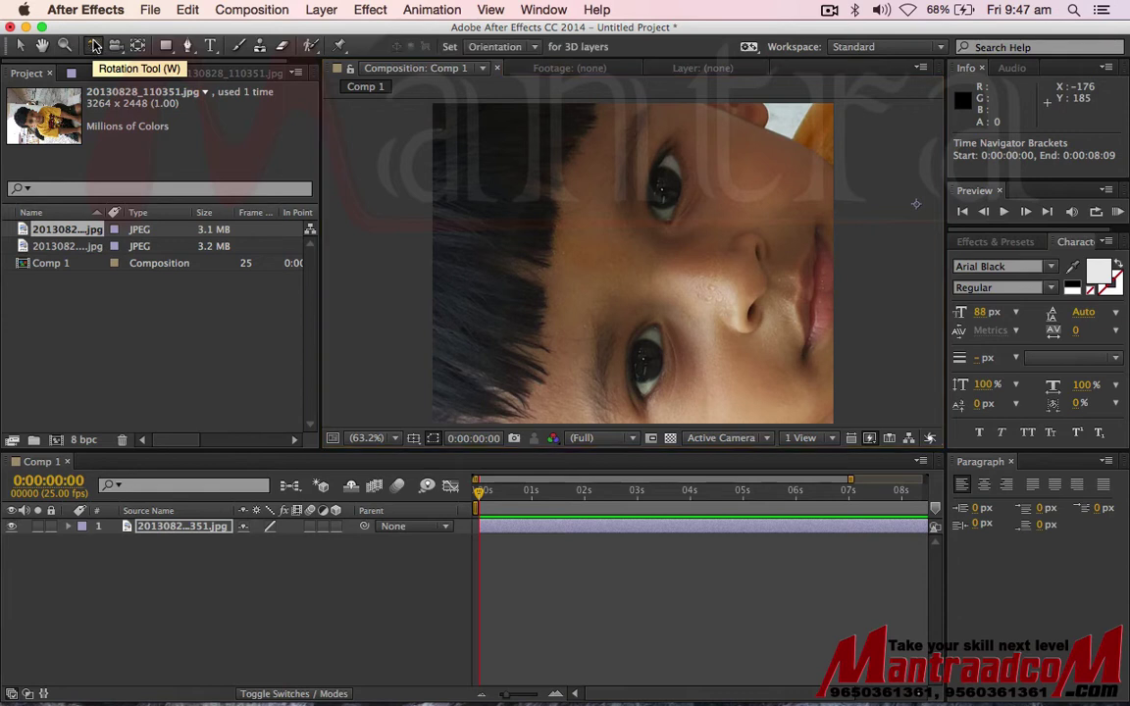
drag(556, 145, 436, 125)
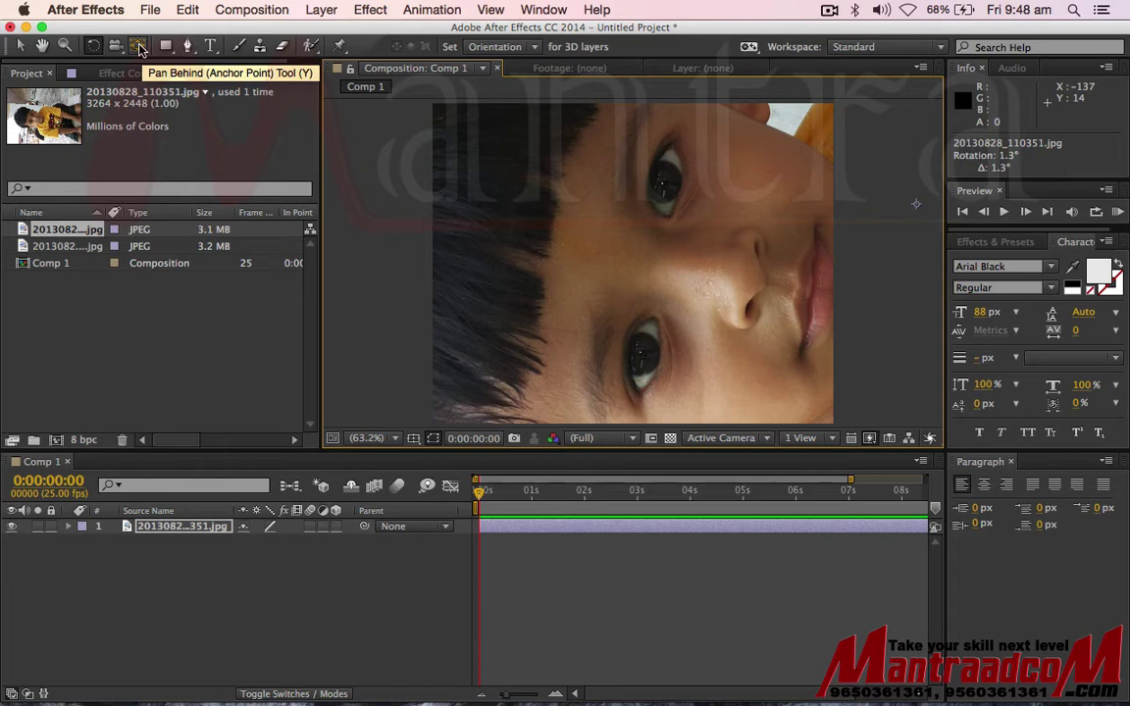
click(139, 47)
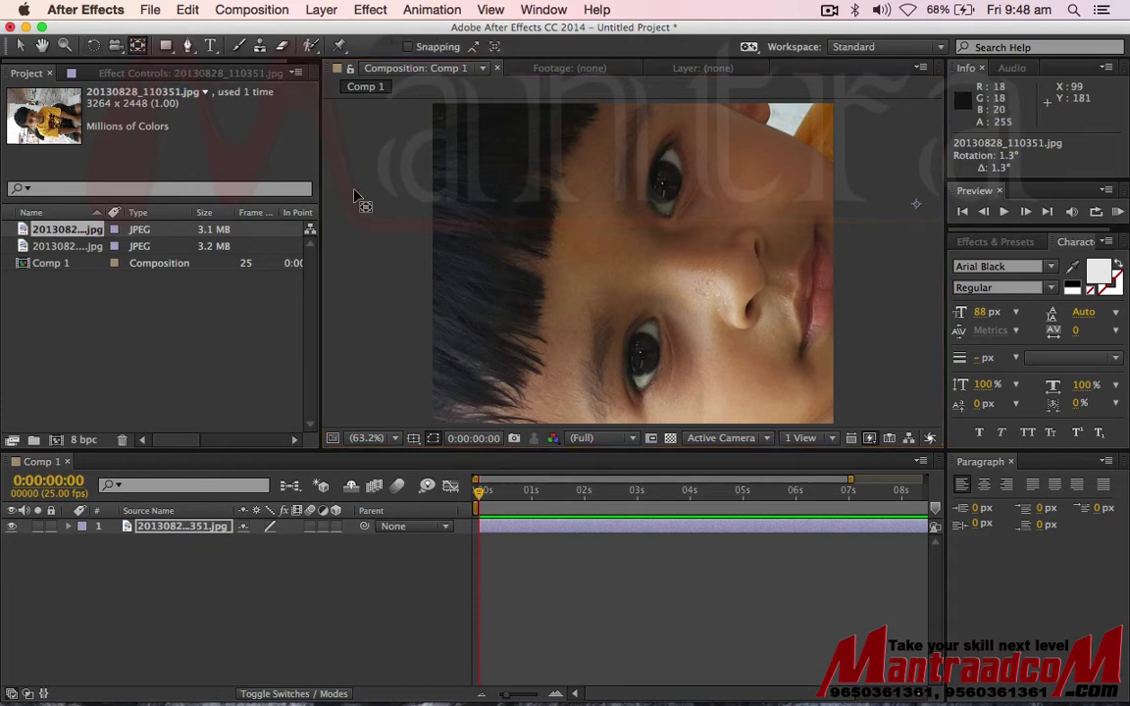
click(30, 47)
drag(560, 207, 331, 232)
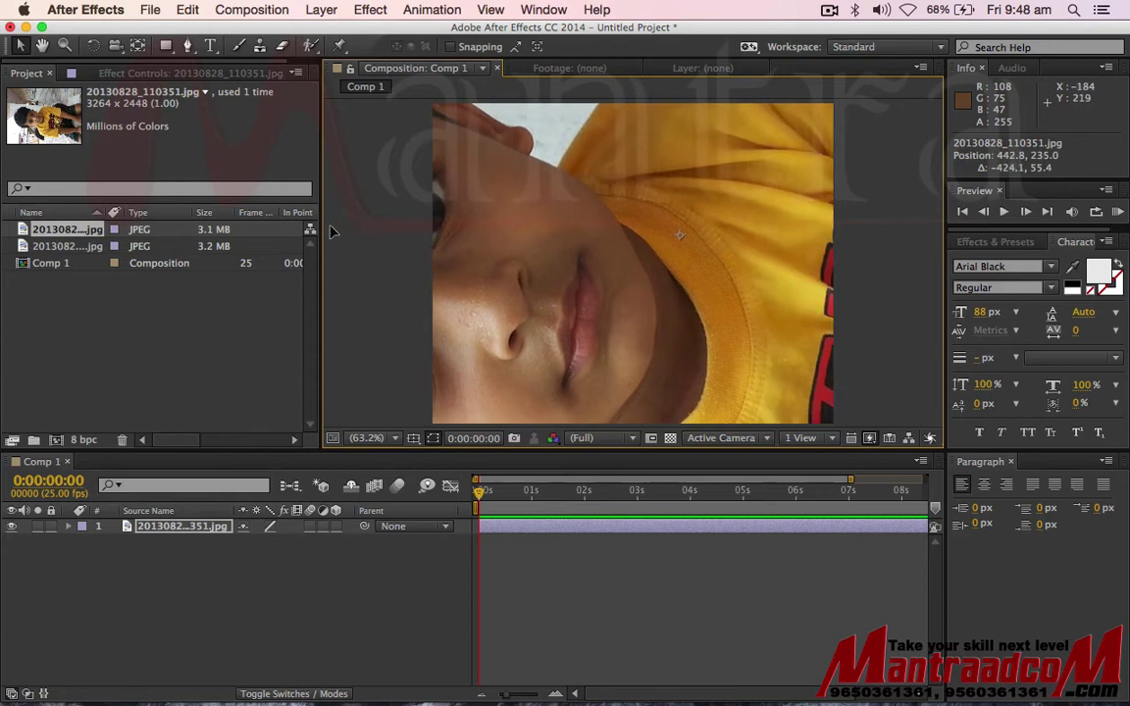
Step: Move the photo layer's anchor point from the shirt collar up and to the right onto the yellow shirt with the Pan Behind tool
click(135, 47)
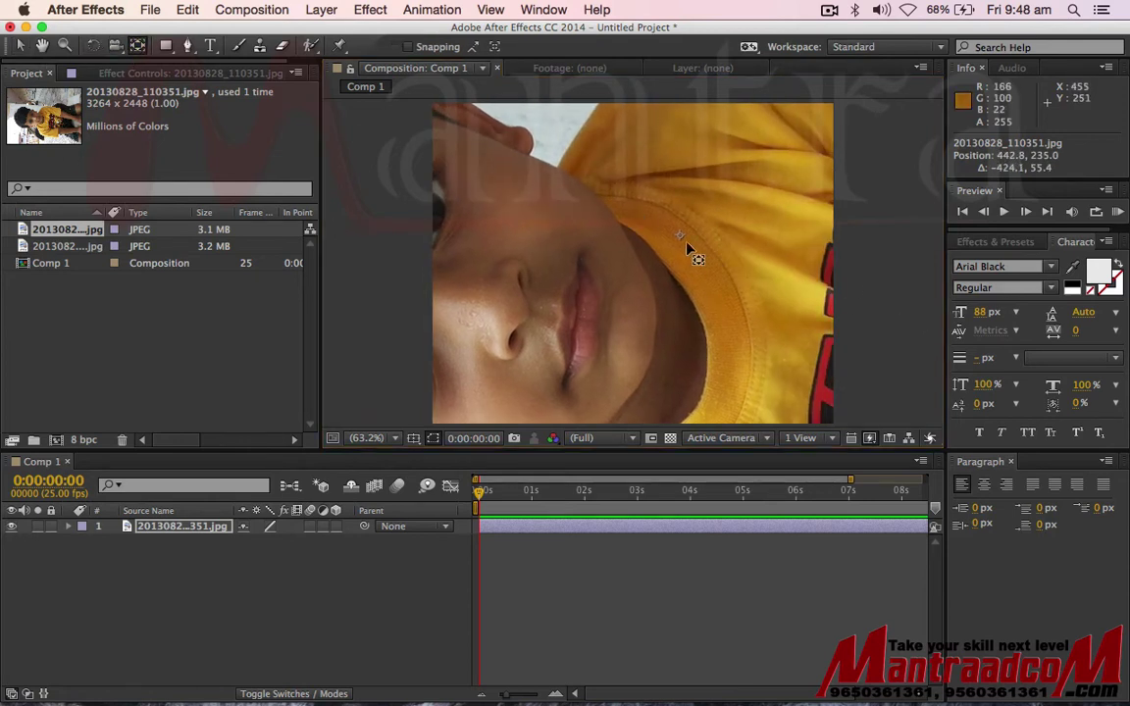
drag(679, 233, 707, 149)
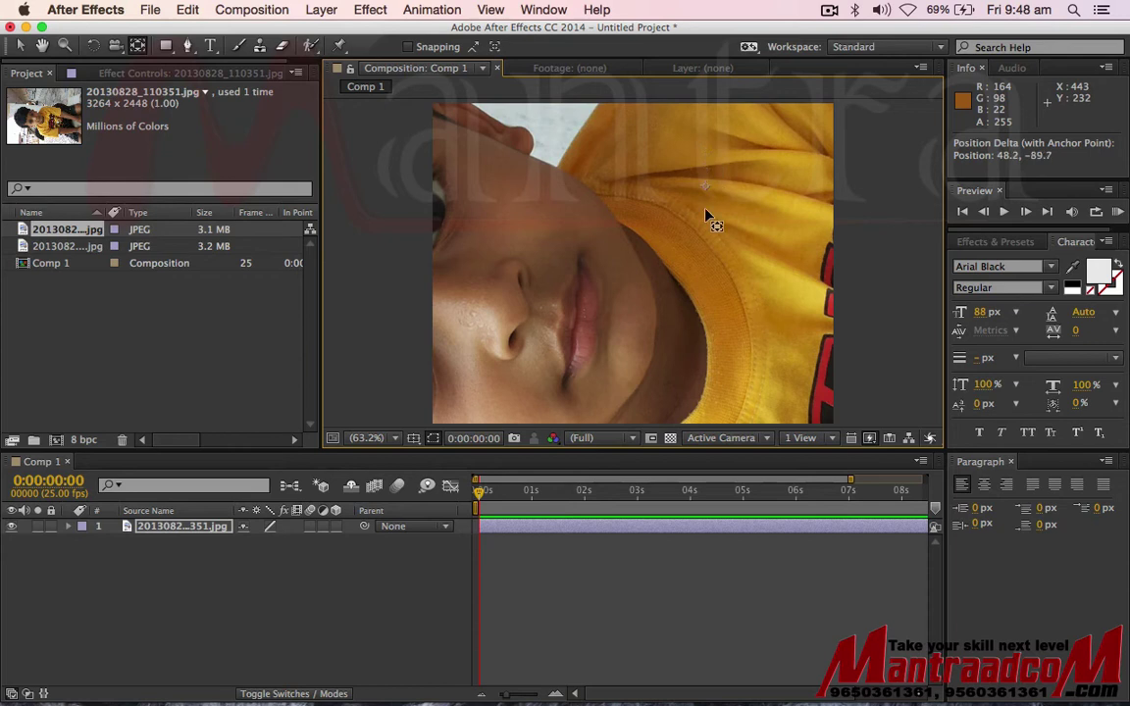
drag(743, 201, 743, 200)
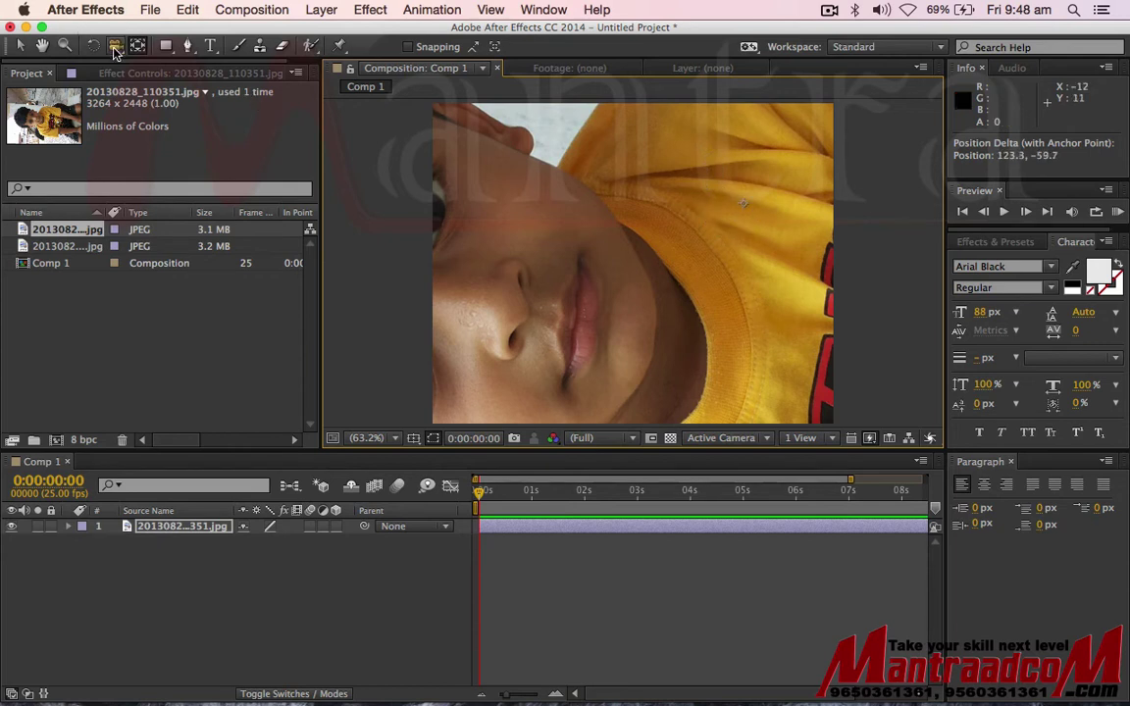
Step: Rotate the photo layer to about -6.9° and move it to a position of about 414, 121
click(93, 47)
drag(516, 172, 581, 263)
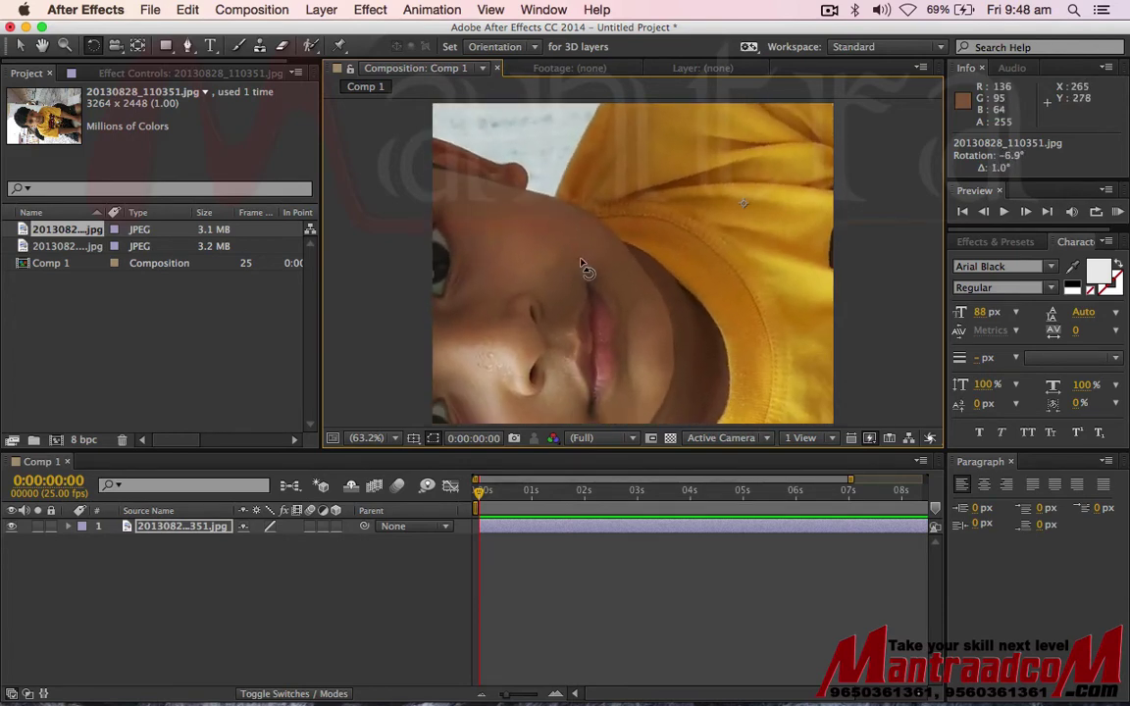
key(v)
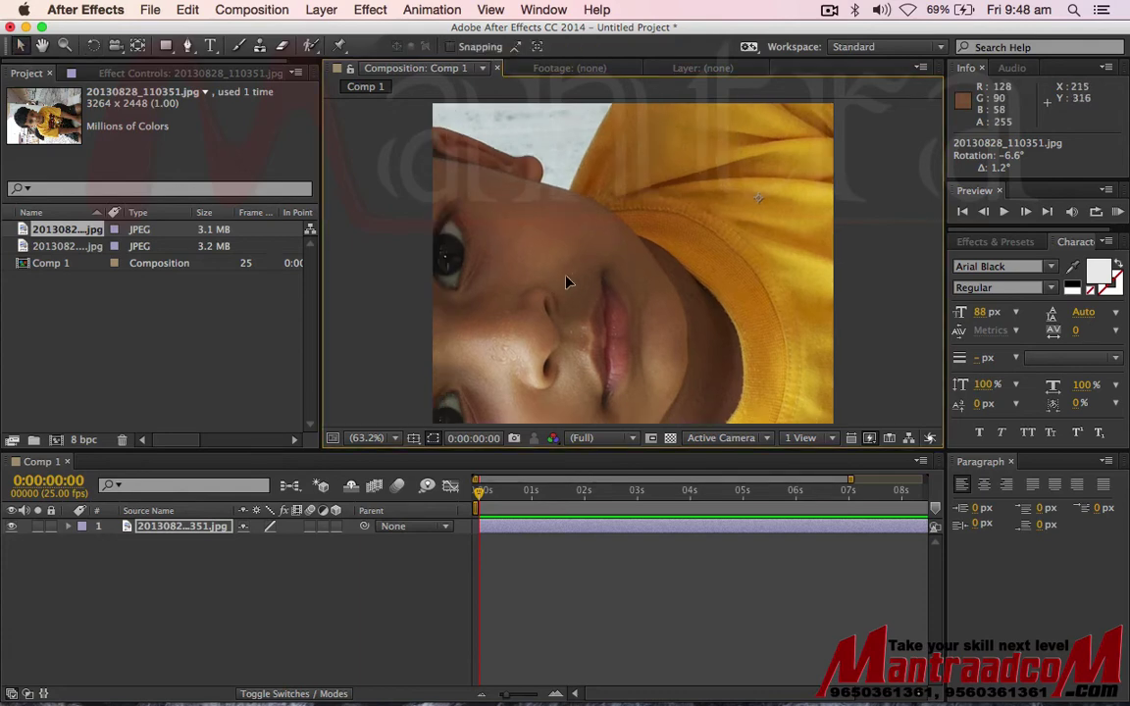
drag(566, 282, 400, 249)
drag(736, 268, 815, 255)
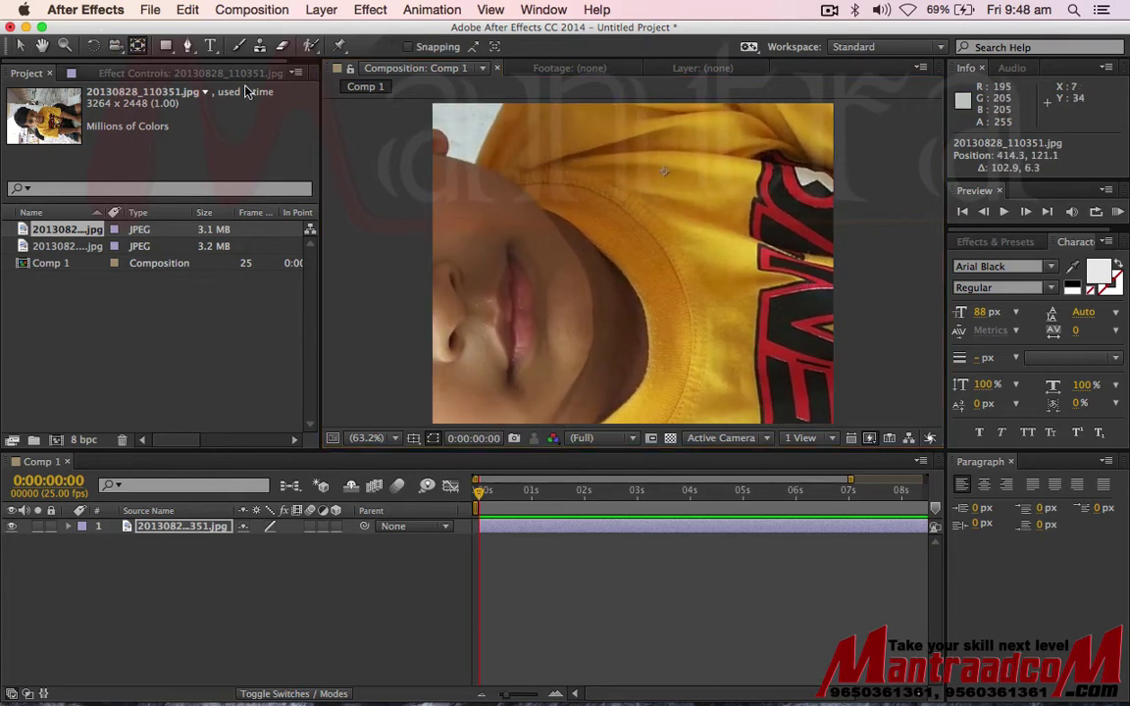
Step: Move the photo layer's anchor point down onto the shirt collar and rotate the layer around it to about 4.7°
drag(666, 173, 675, 333)
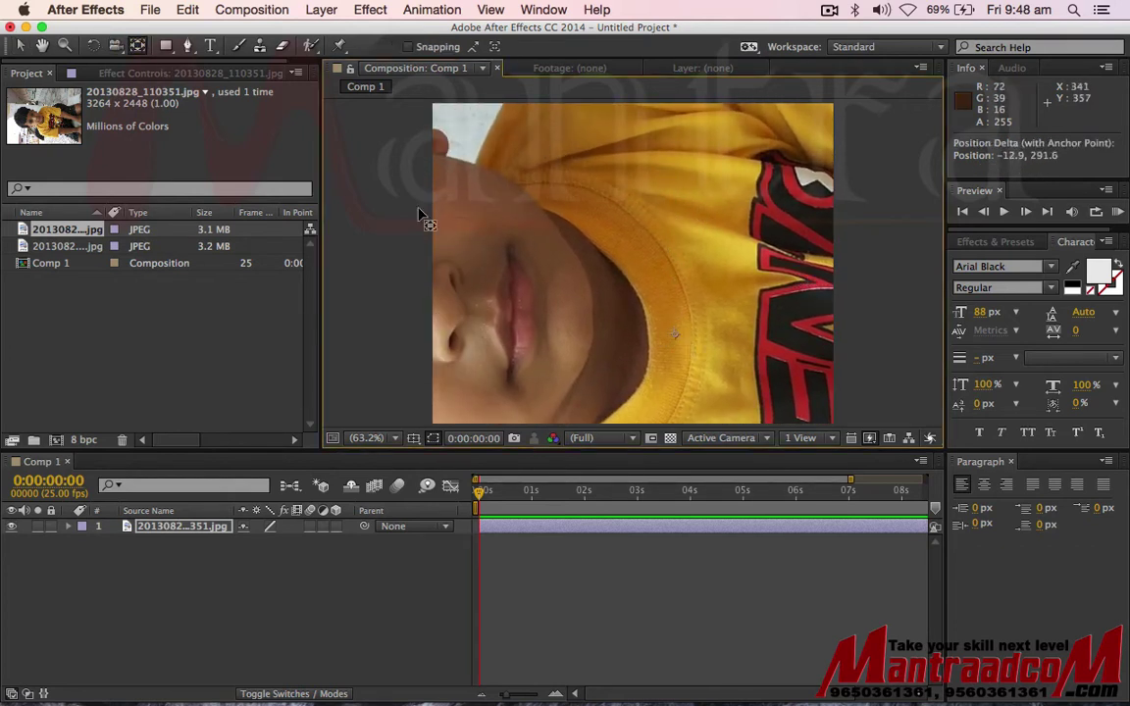
key(w)
drag(566, 193, 563, 245)
drag(565, 168, 578, 126)
click(16, 45)
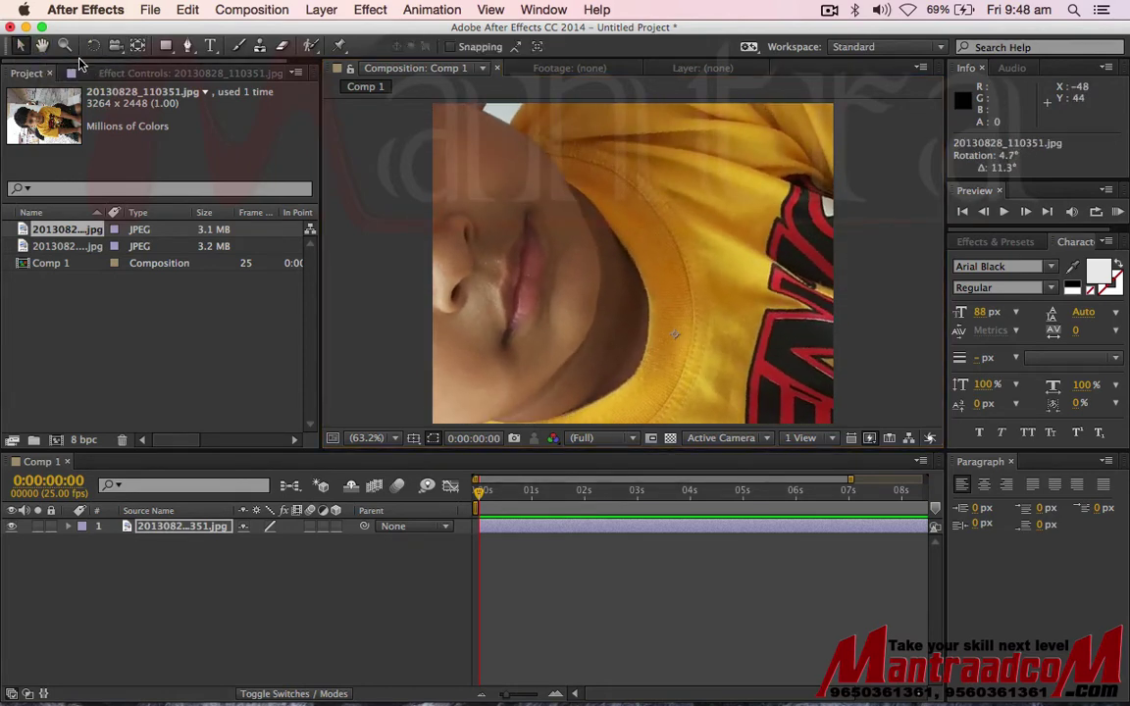
Step: Draw a wide rectangular mask over the upper part of the photo and move the mask down over the mouth and collar
click(165, 47)
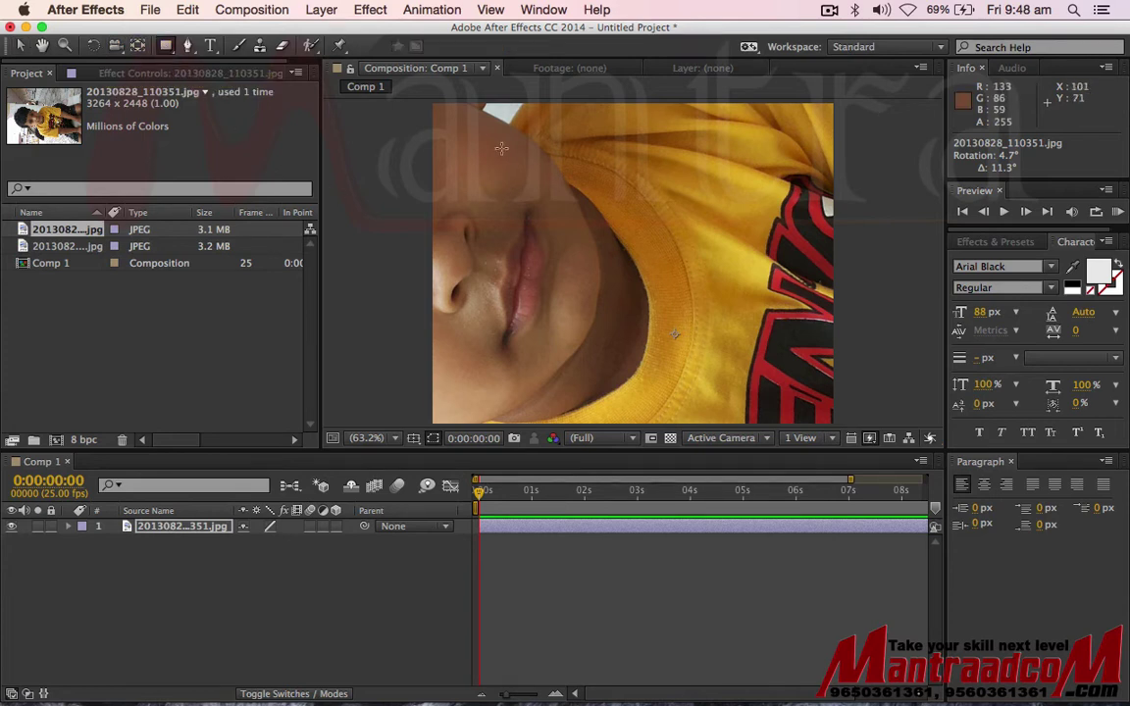
drag(454, 120, 802, 304)
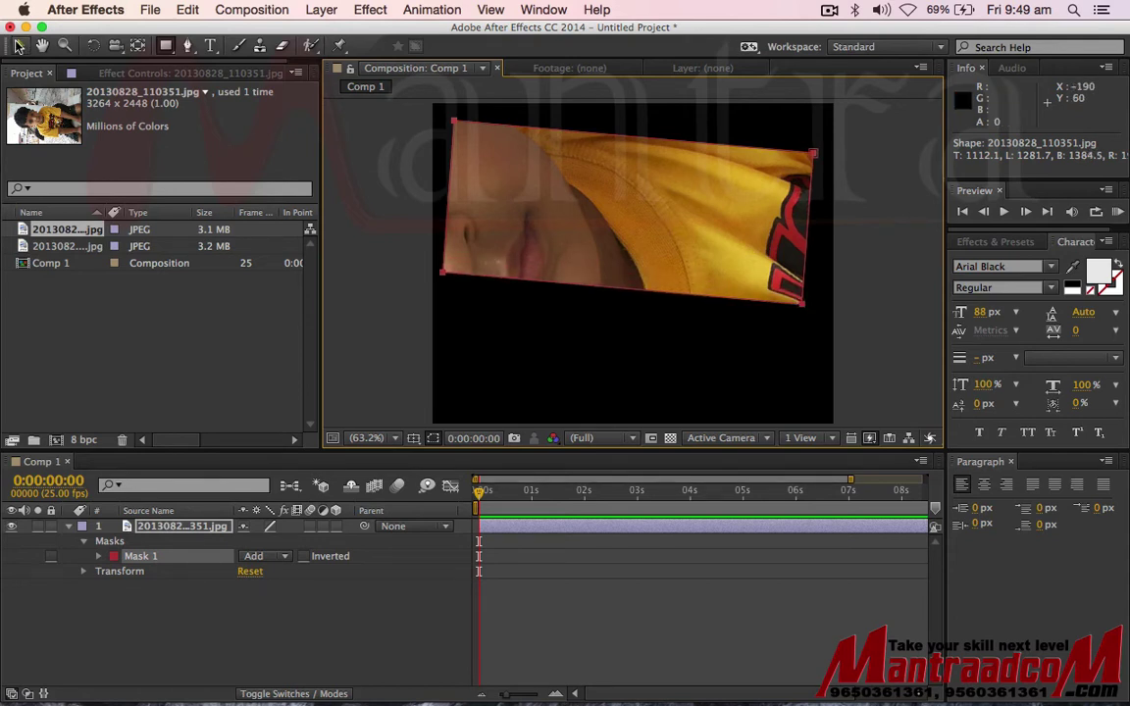
click(15, 46)
double_click(615, 134)
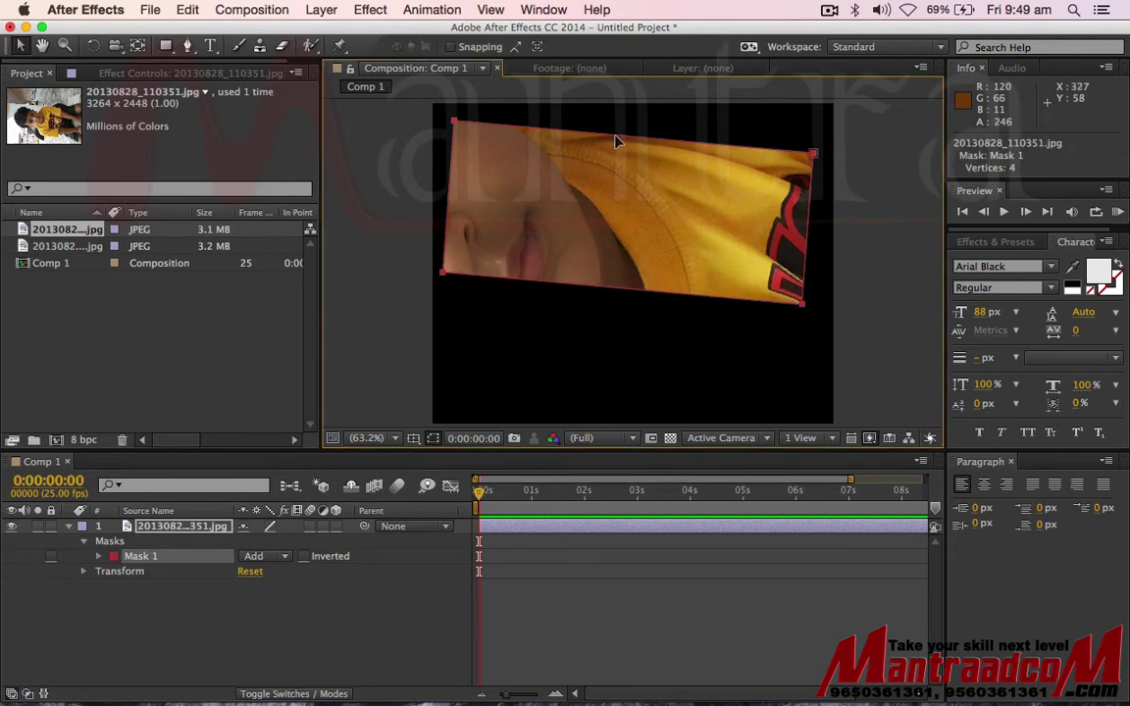
drag(603, 186, 607, 255)
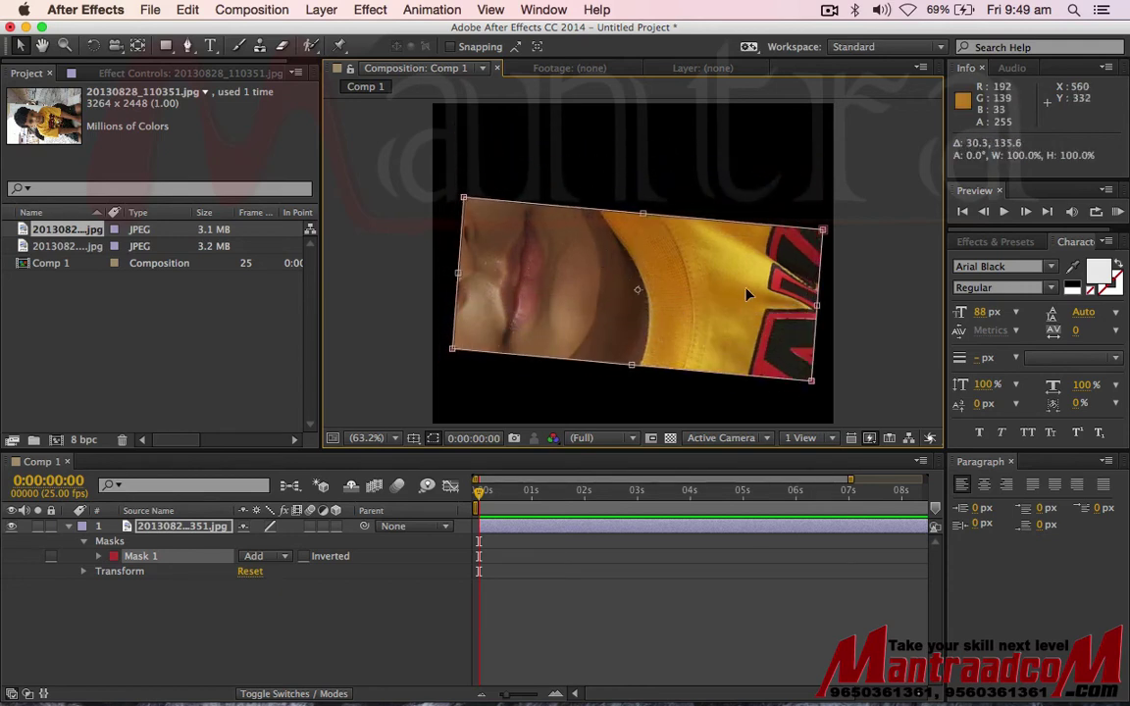
Step: Reshape the rectangular mask into a tall, narrow shape with free transform and move it over the mouth
drag(816, 306, 719, 312)
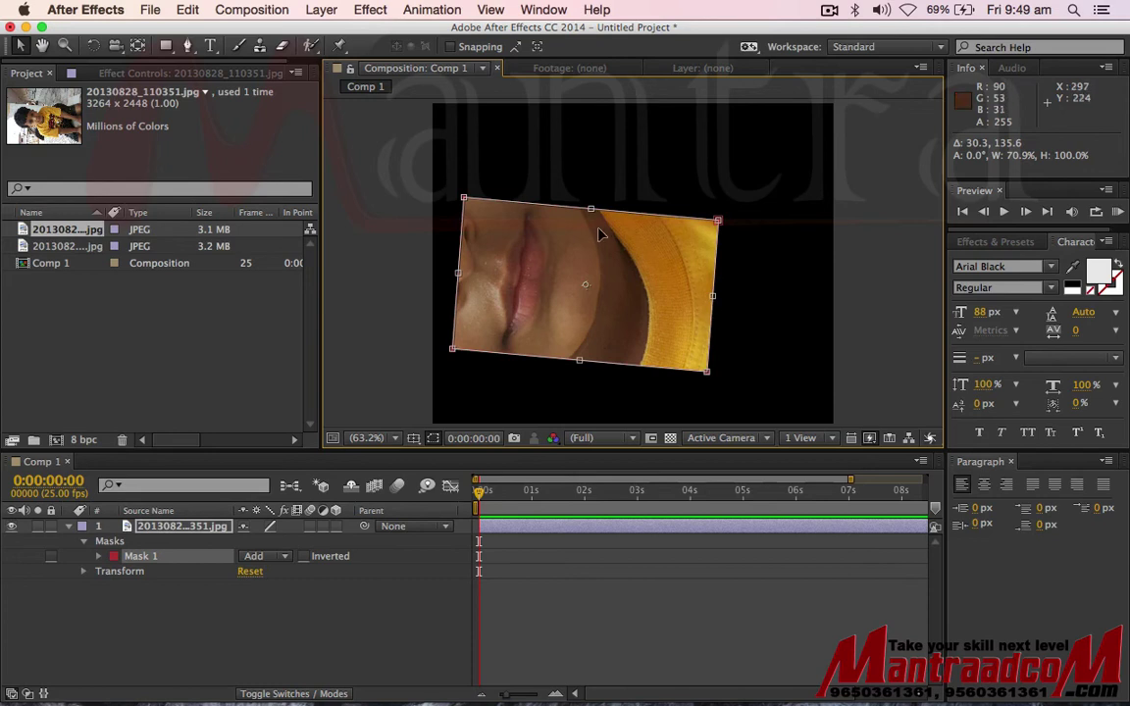
drag(598, 209, 599, 140)
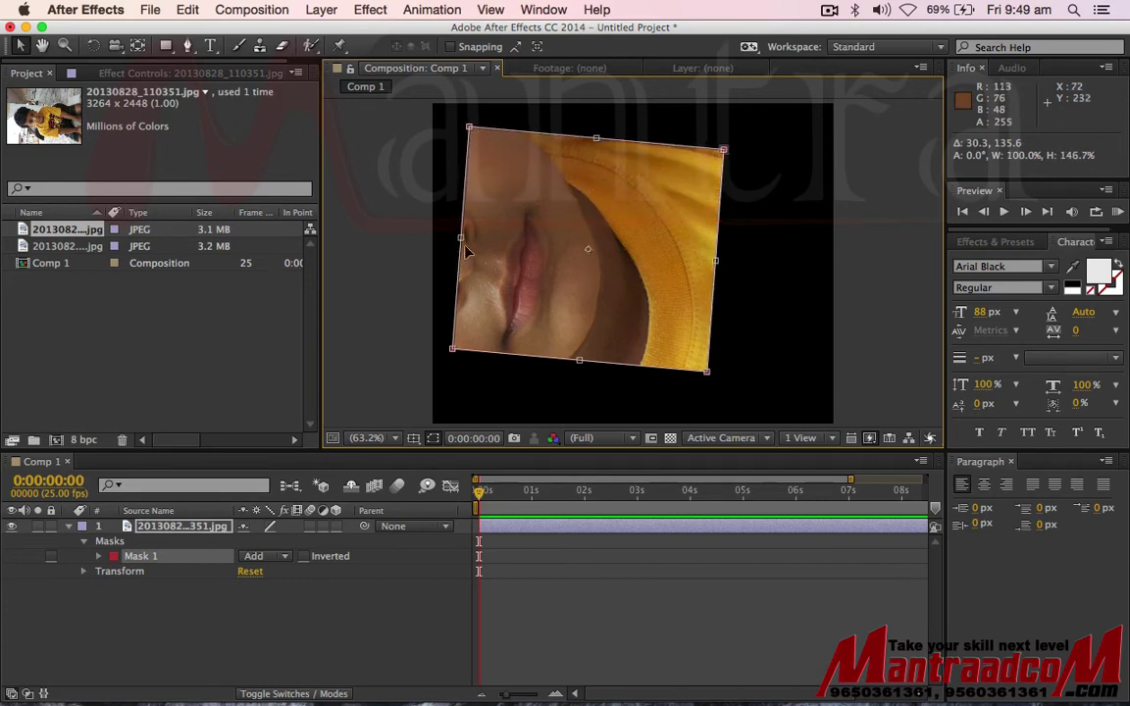
drag(463, 239, 647, 252)
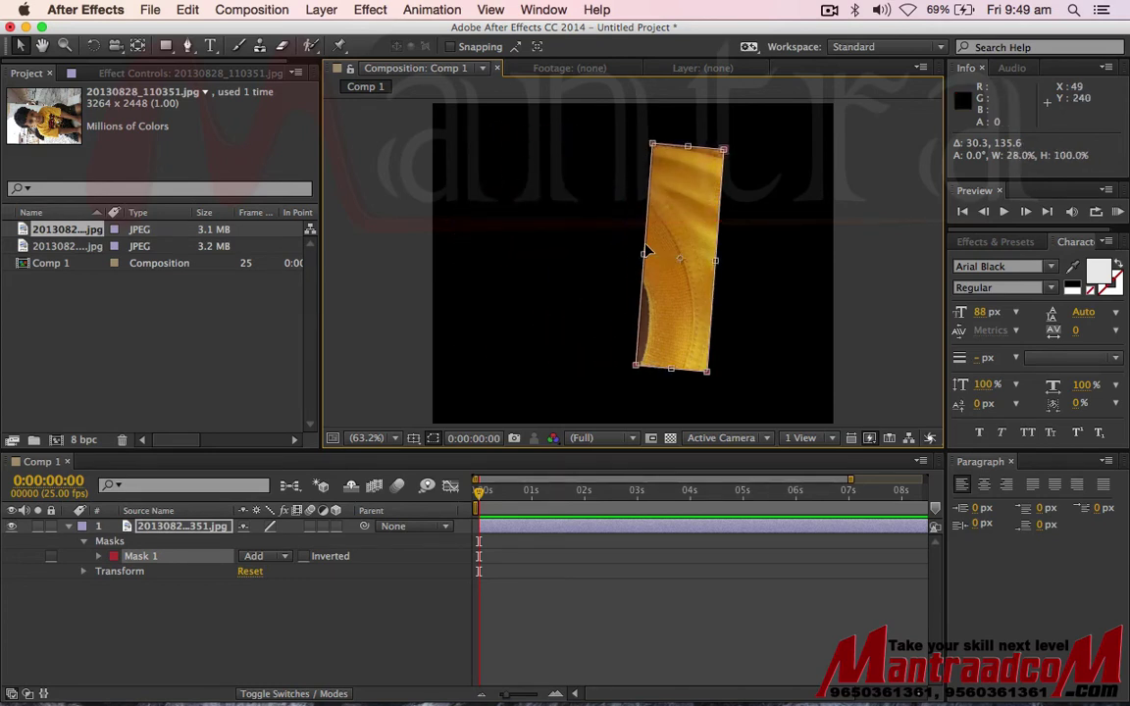
drag(731, 149, 757, 145)
drag(686, 235, 552, 188)
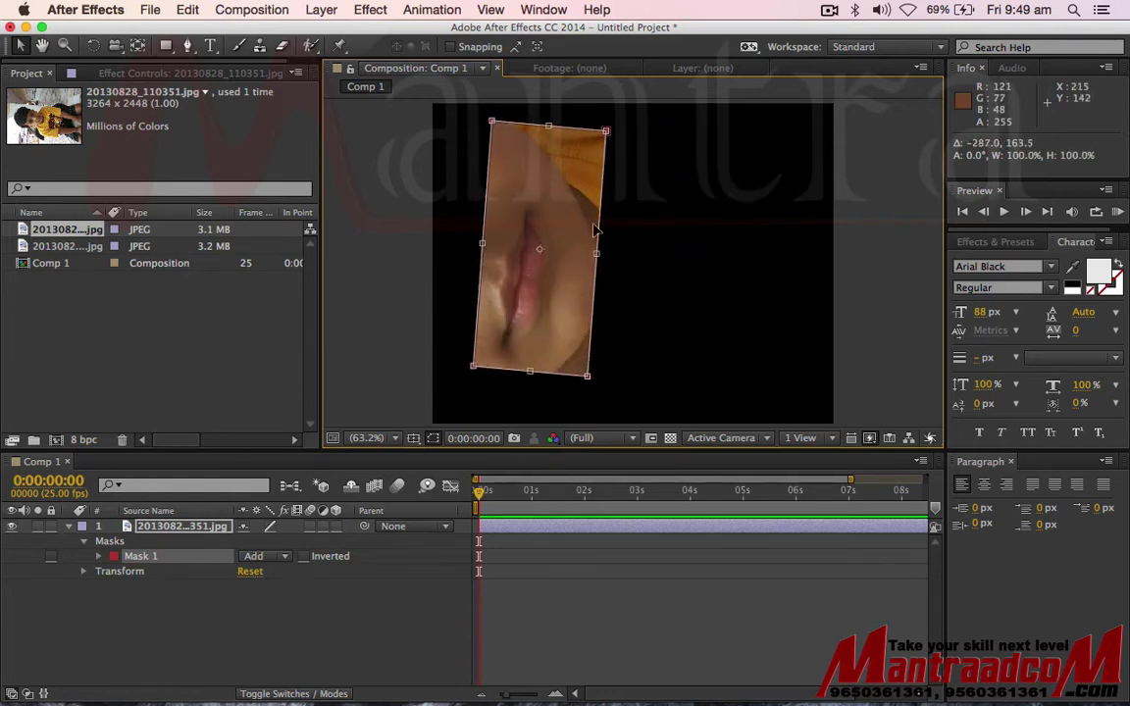
drag(598, 257, 583, 253)
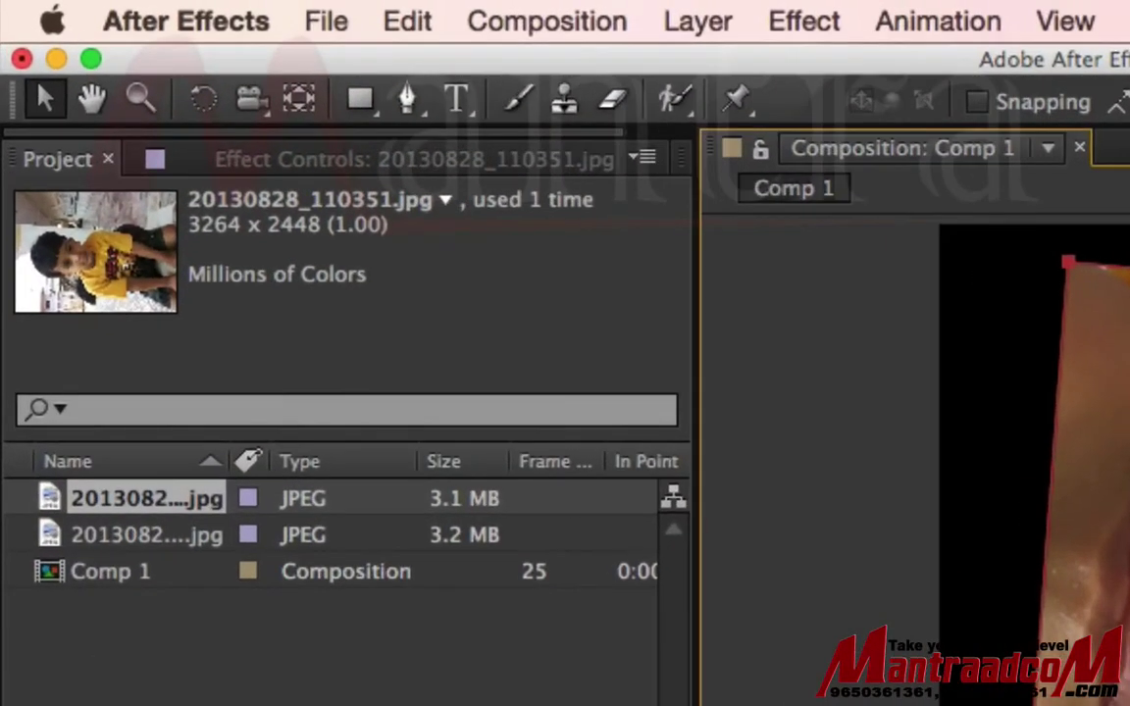
Step: Replace the rectangular mask with a wide rounded-rectangle mask across the face and shirt
click(372, 110)
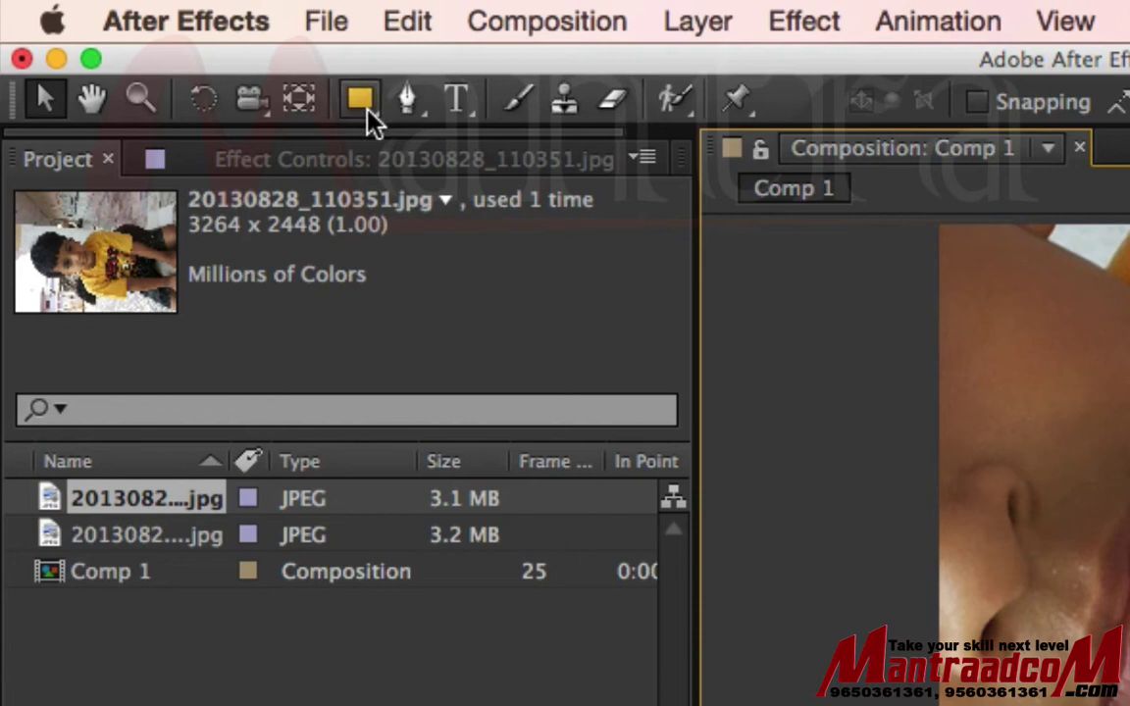
click(373, 110)
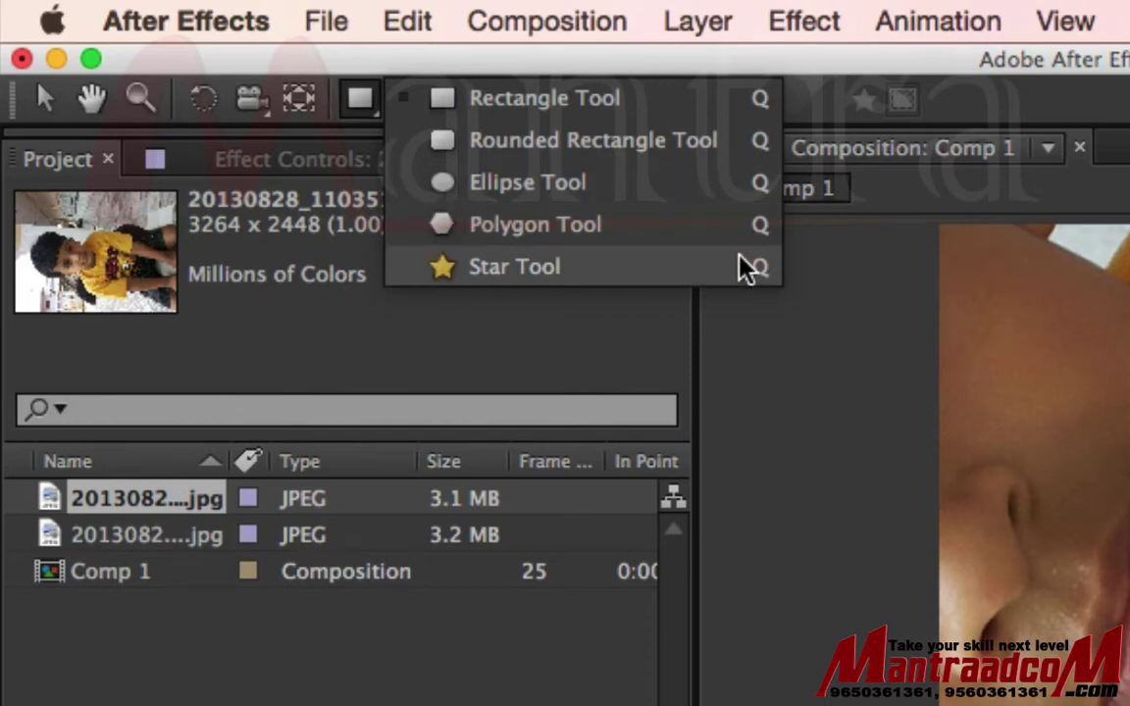
click(728, 140)
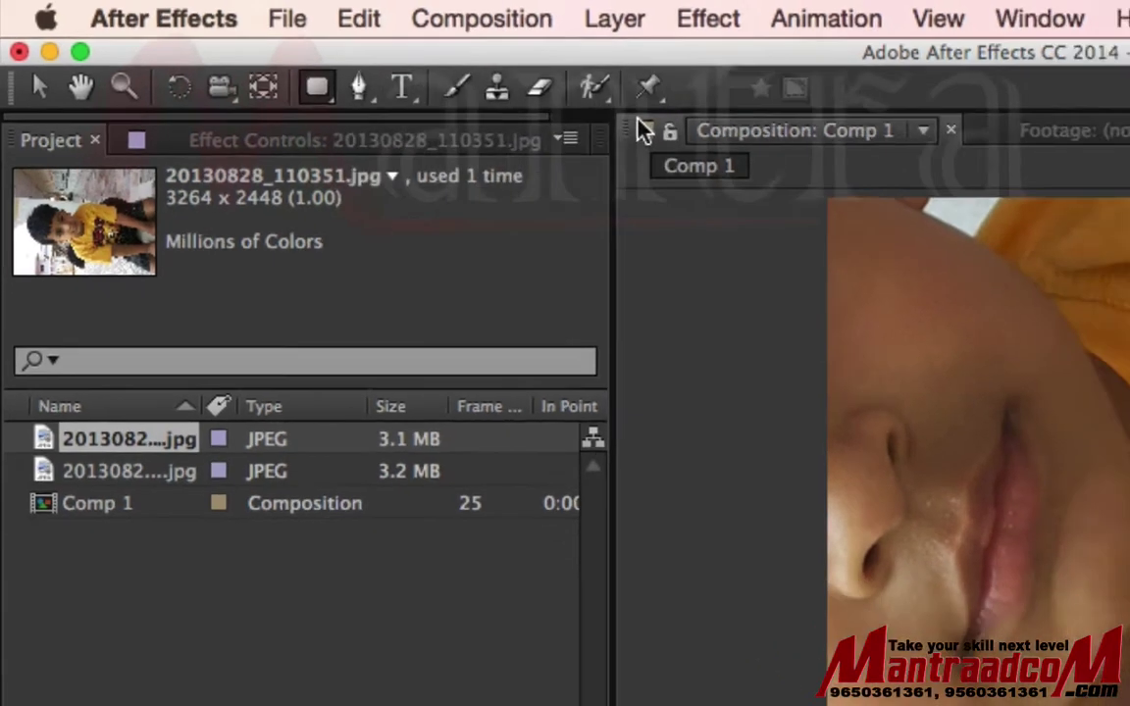
mouse_move(468, 144)
mouse_down()
mouse_move(661, 291)
mouse_move(800, 343)
mouse_up()
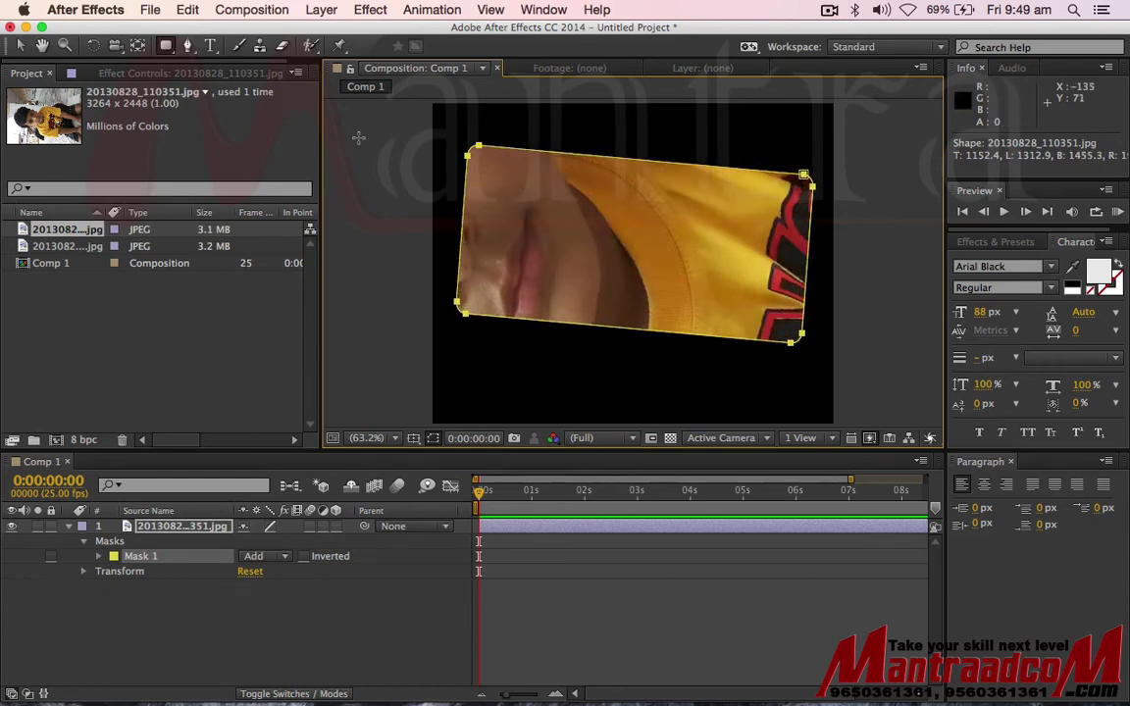
Step: Nudge the rounded-rectangle mask slightly upward and delete it from the photo layer
click(171, 52)
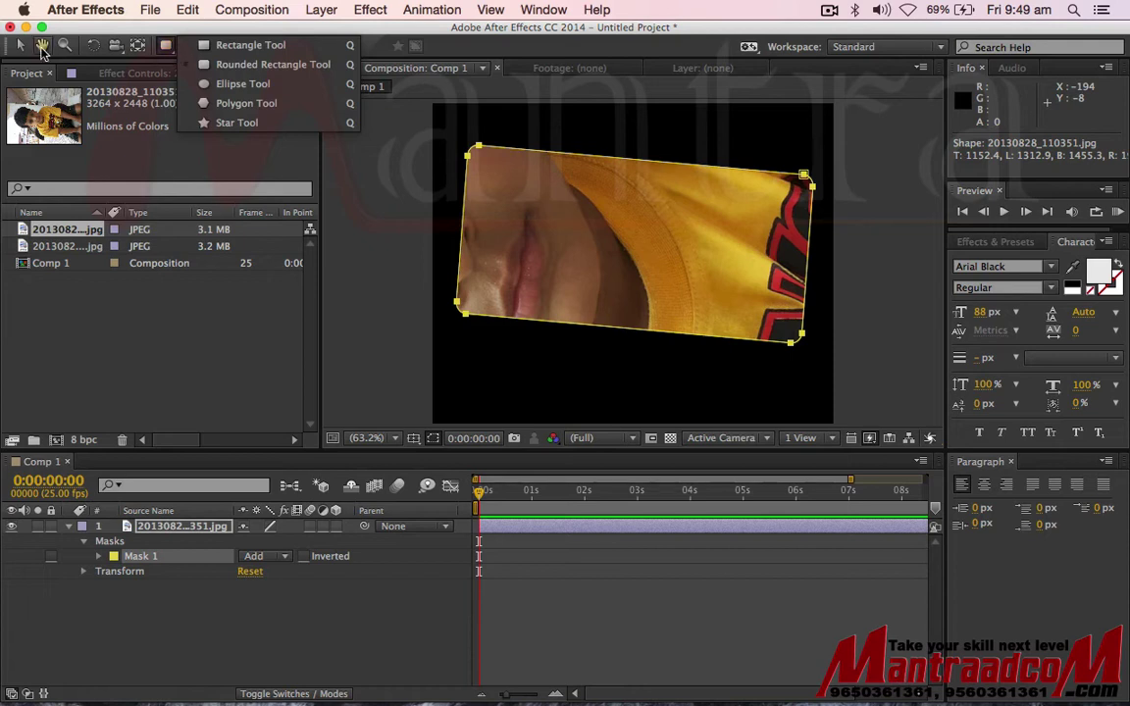
click(20, 45)
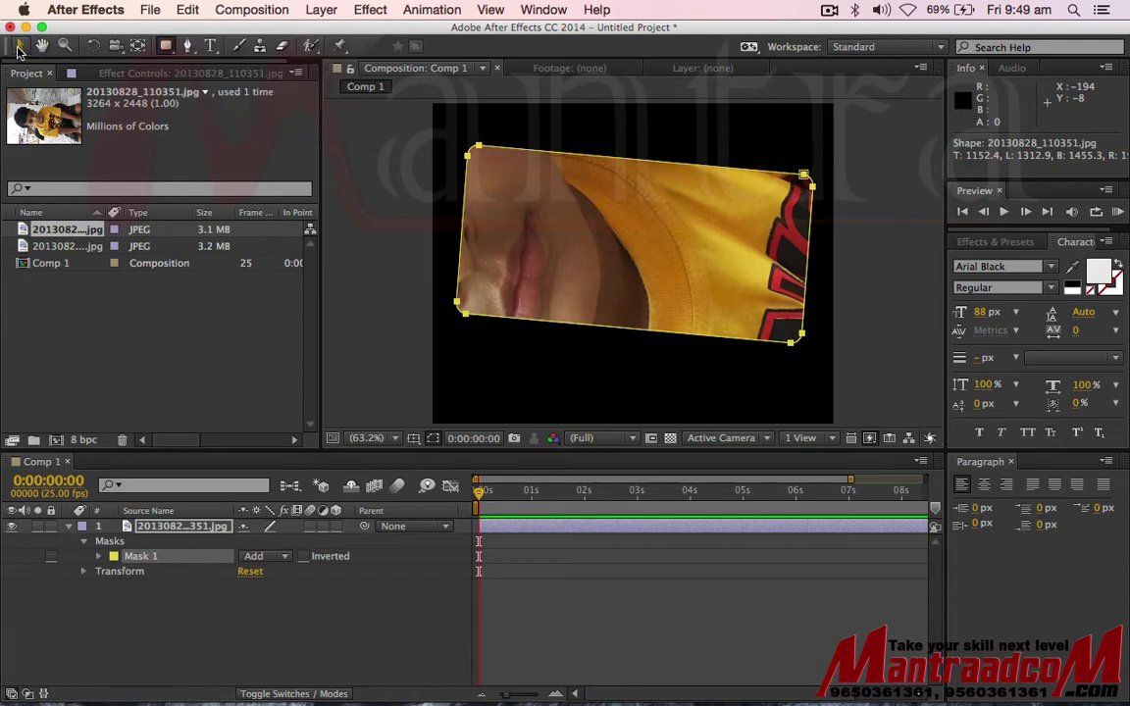
drag(468, 156, 467, 152)
double_click(480, 143)
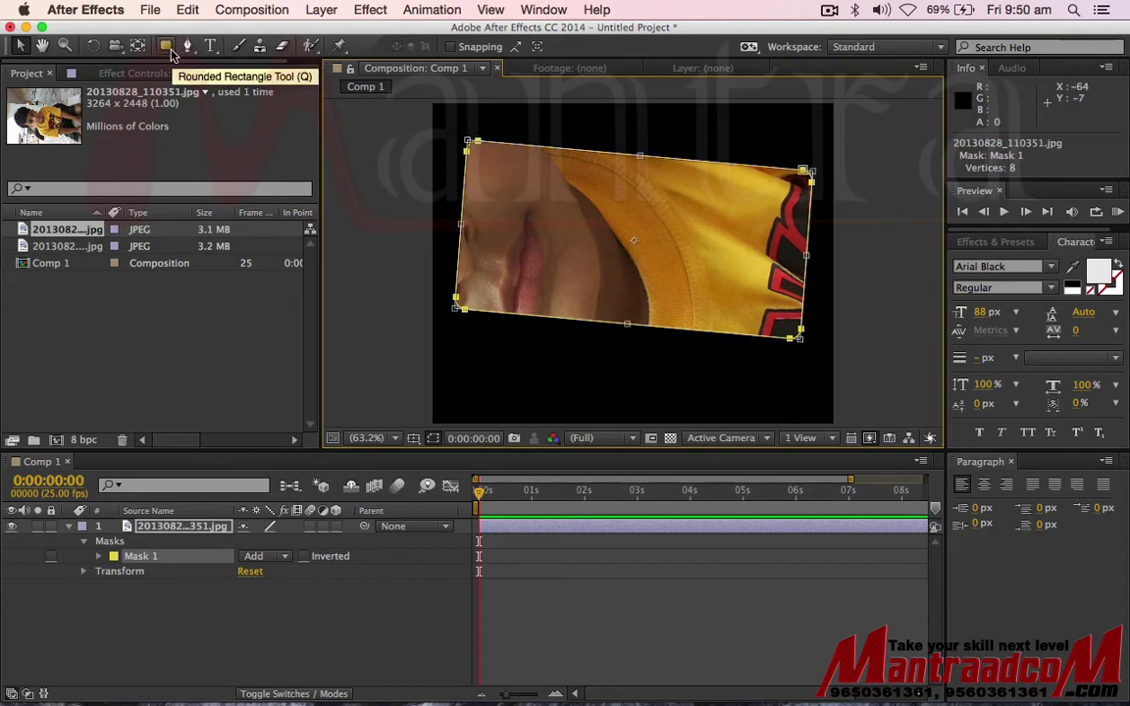
click(533, 150)
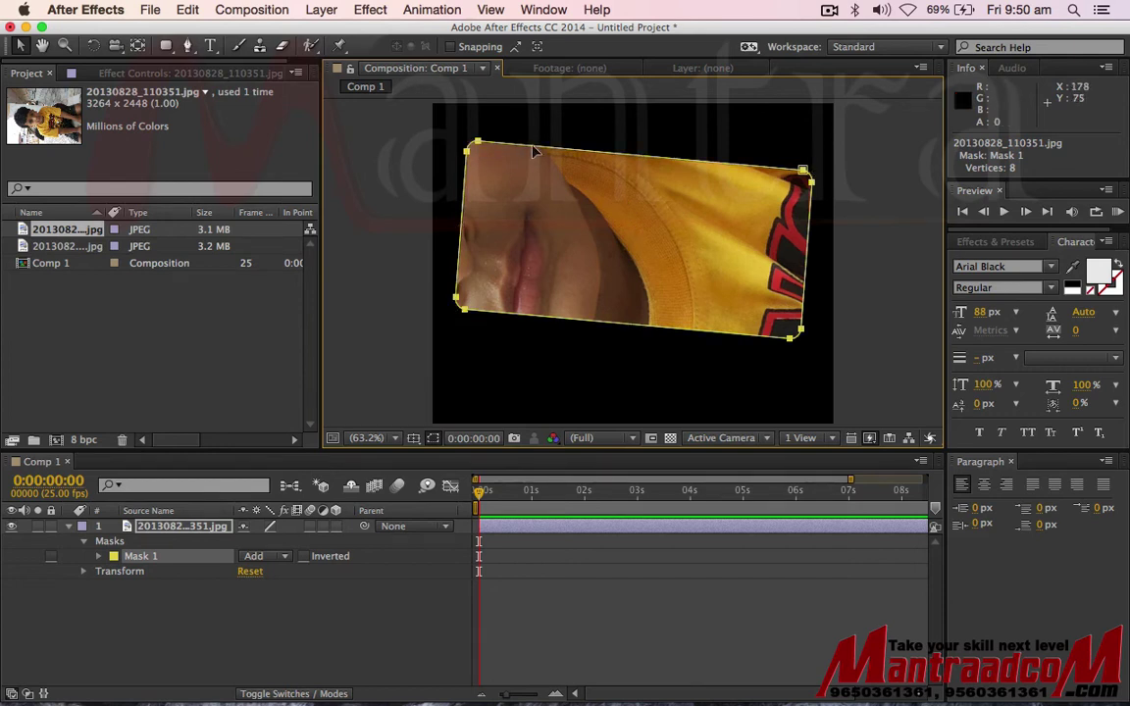
key(Delete)
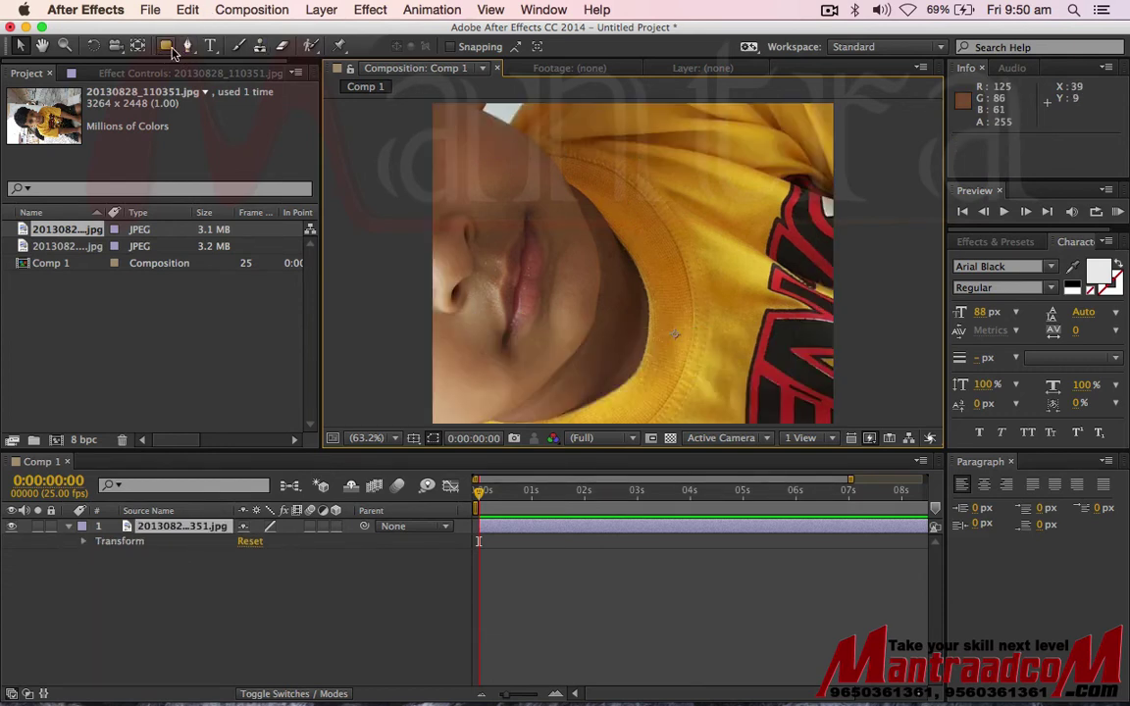
Step: Draw a circular mask around the mouth with the Ellipse tool, move it down slightly and narrow it to about 72.6% width
drag(169, 48, 240, 83)
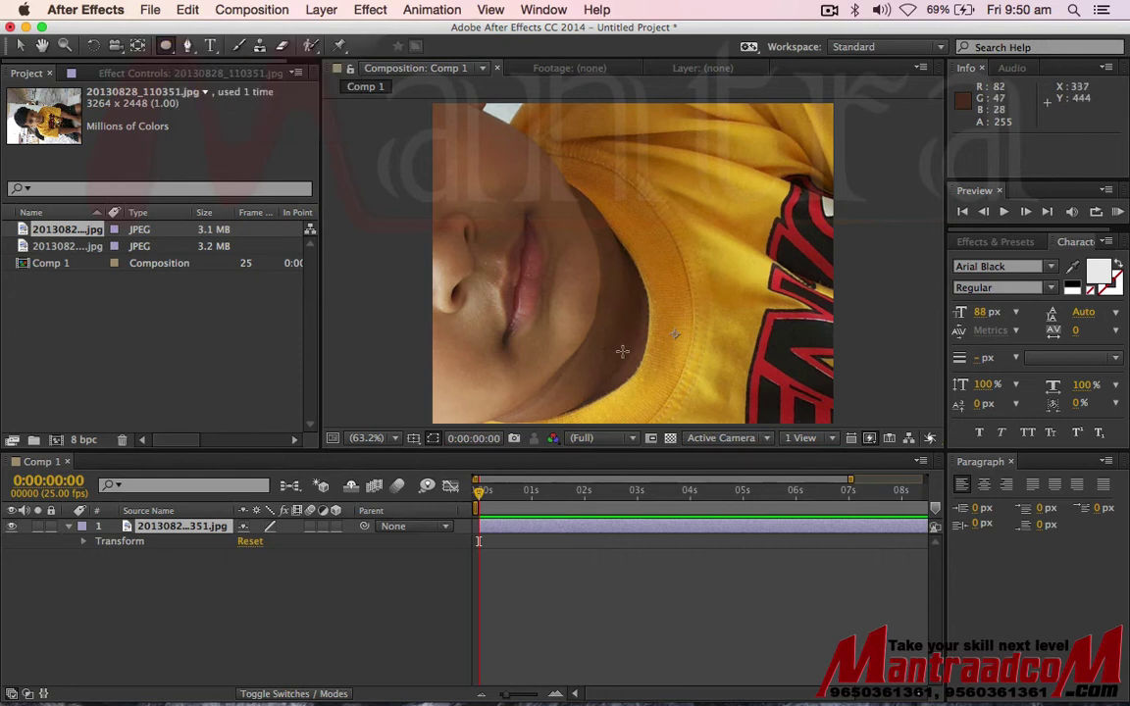
mouse_move(468, 169)
mouse_down()
mouse_move(738, 314)
mouse_move(792, 368)
mouse_move(648, 379)
mouse_move(595, 361)
mouse_move(592, 301)
mouse_move(580, 338)
mouse_move(596, 307)
mouse_up()
click(19, 45)
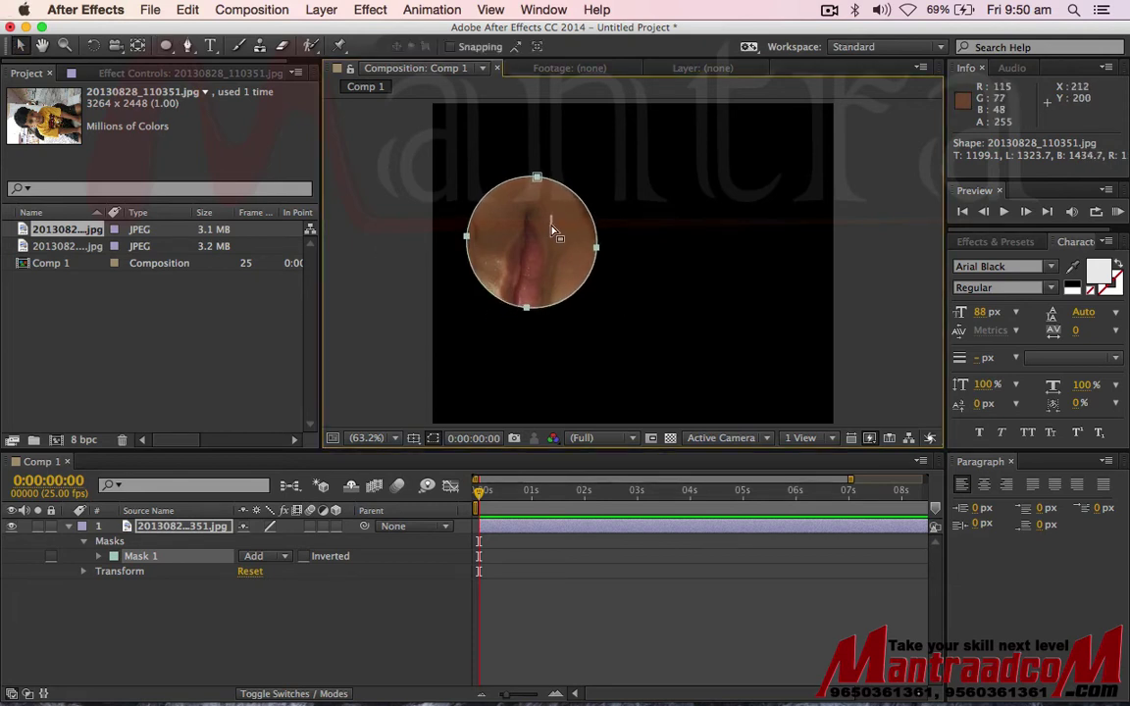
mouse_move(546, 234)
mouse_down()
mouse_move(534, 217)
mouse_move(530, 251)
mouse_move(562, 246)
mouse_up()
double_click(563, 185)
drag(608, 285, 574, 279)
click(10, 41)
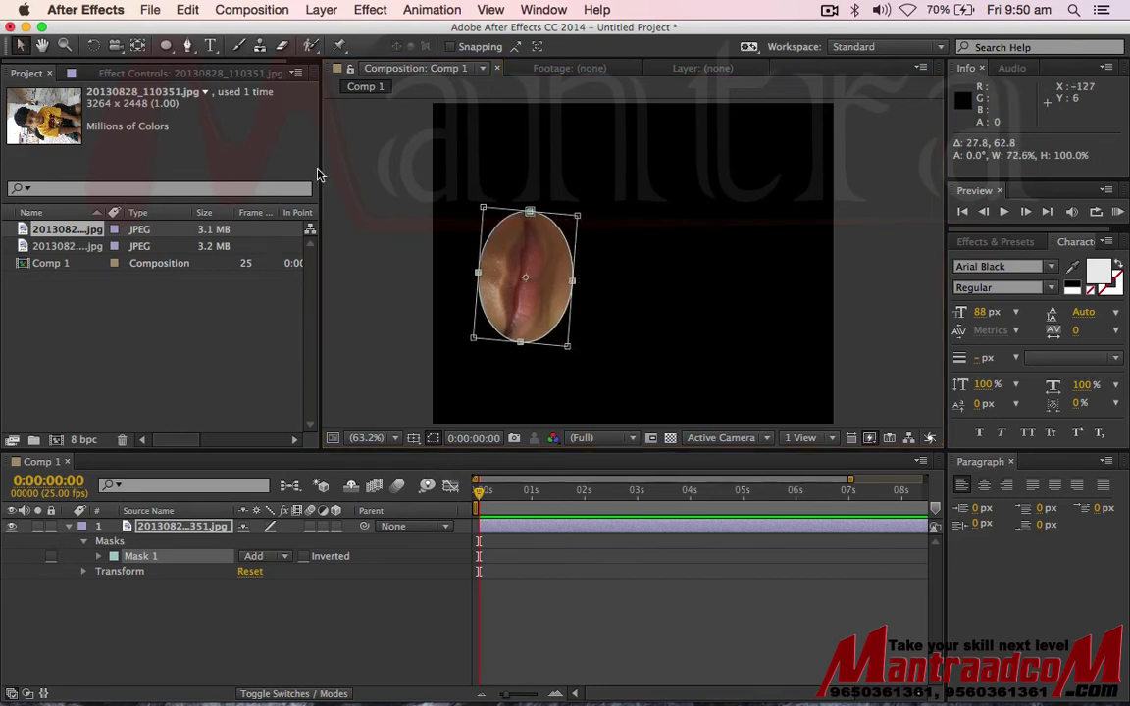
Step: Delete the oval mask from the photo layer
double_click(511, 211)
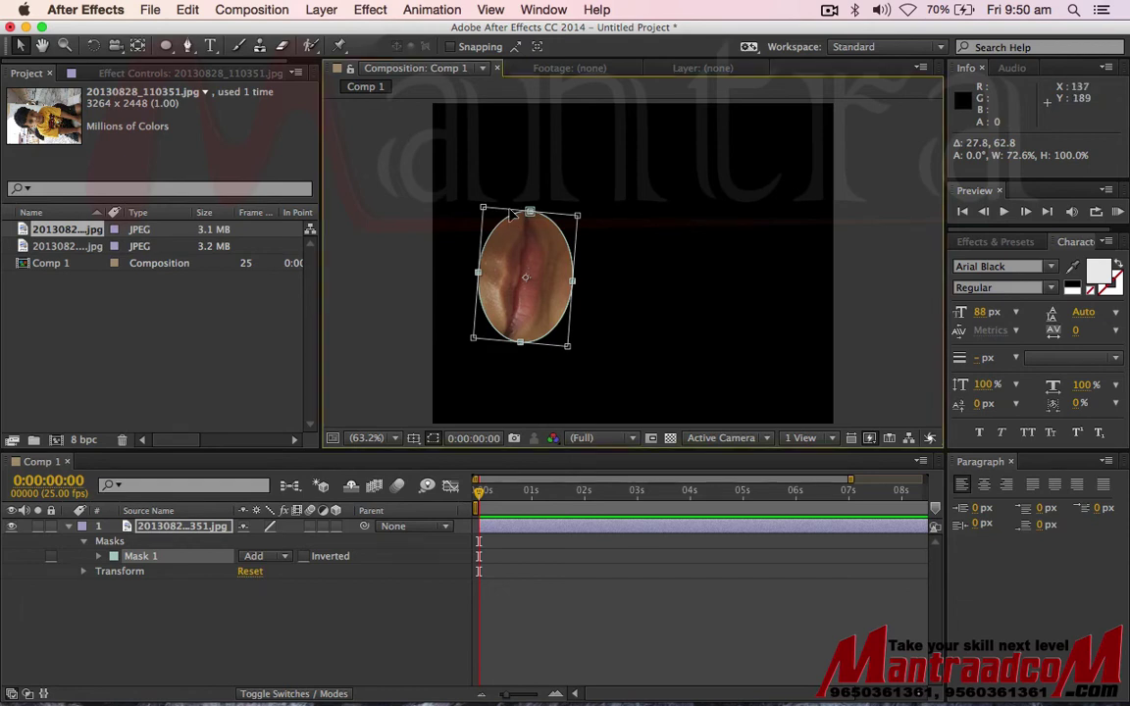
double_click(512, 215)
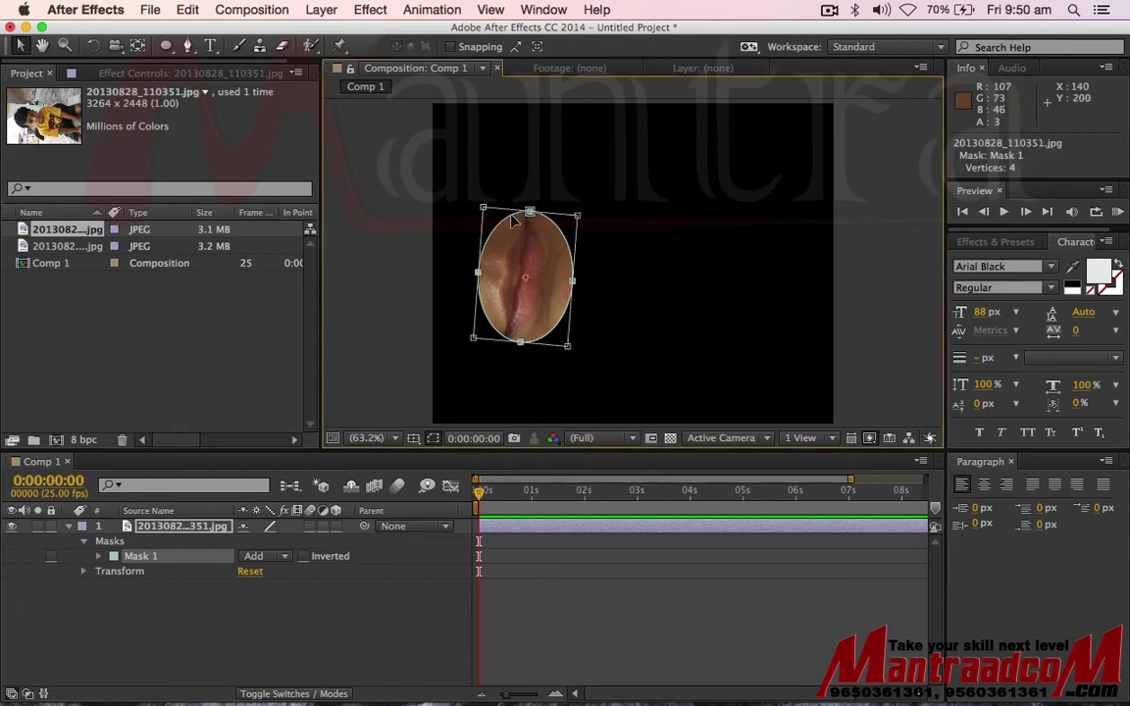
key(Delete)
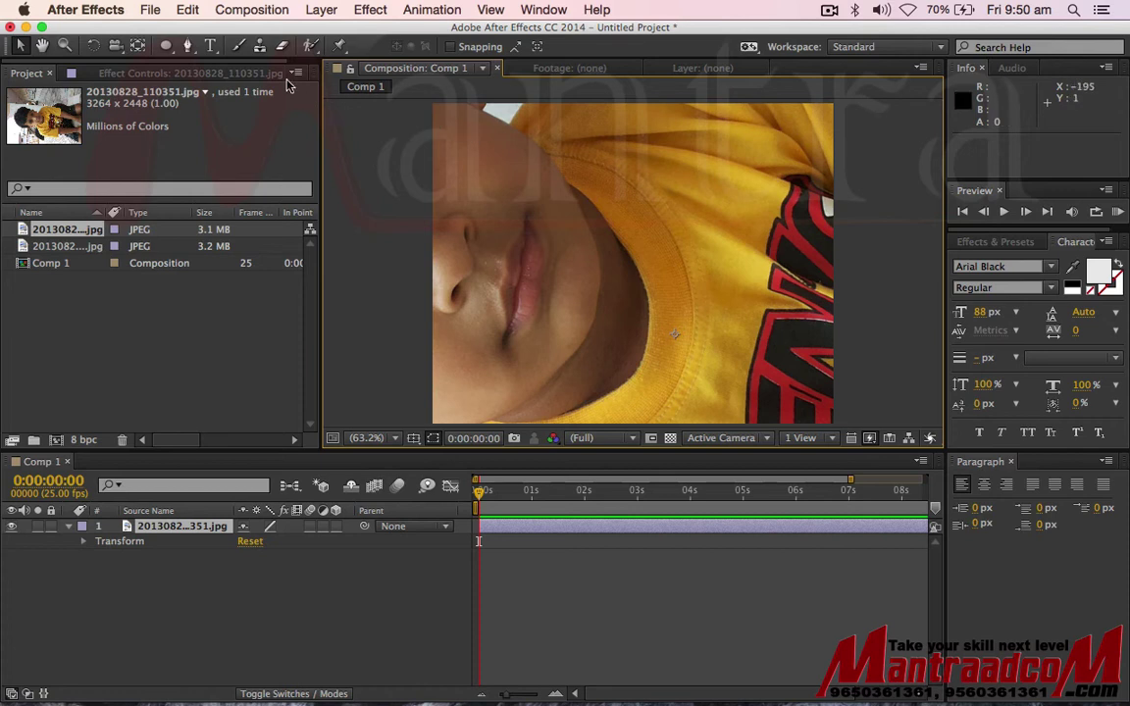
Step: Draw a five-sided polygon mask over the cheek and collar, and delete it again
click(171, 54)
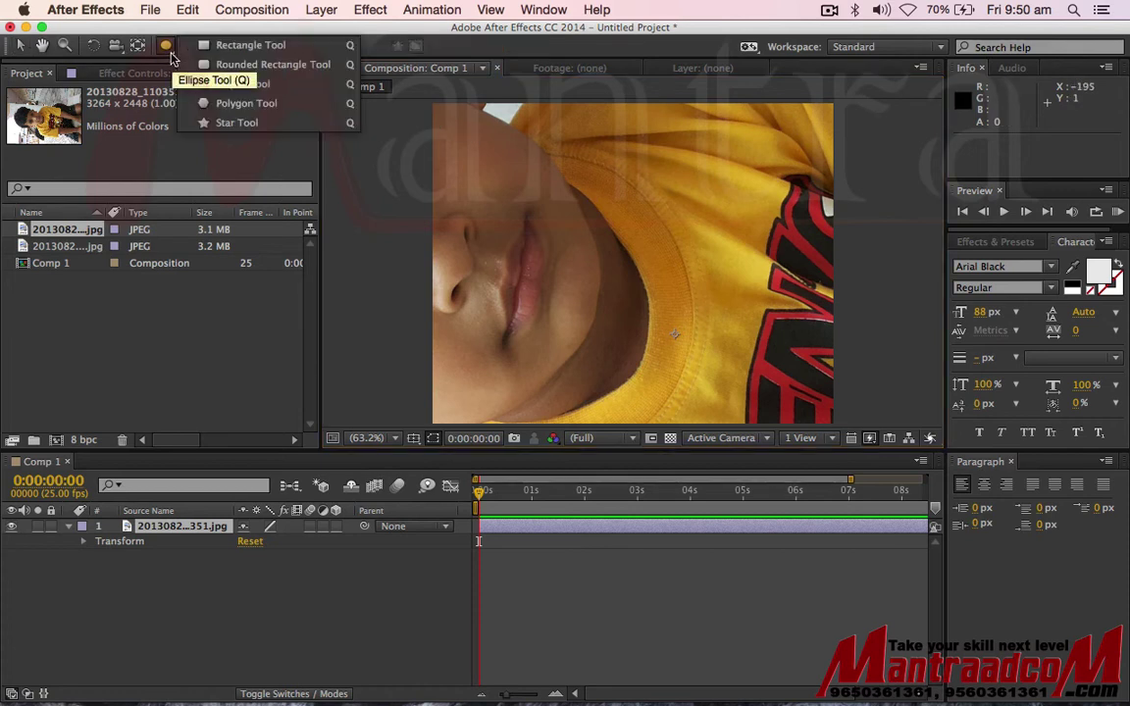
click(225, 107)
mouse_move(560, 226)
mouse_down()
mouse_move(585, 232)
mouse_move(698, 329)
mouse_move(627, 259)
mouse_up()
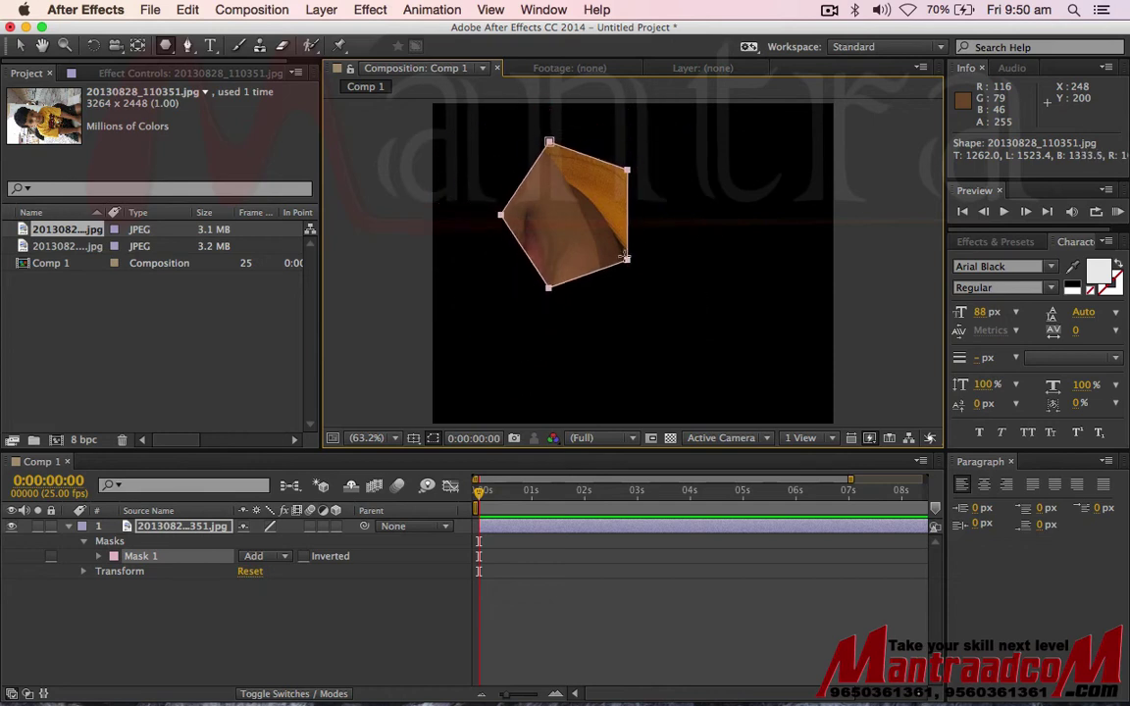
click(21, 46)
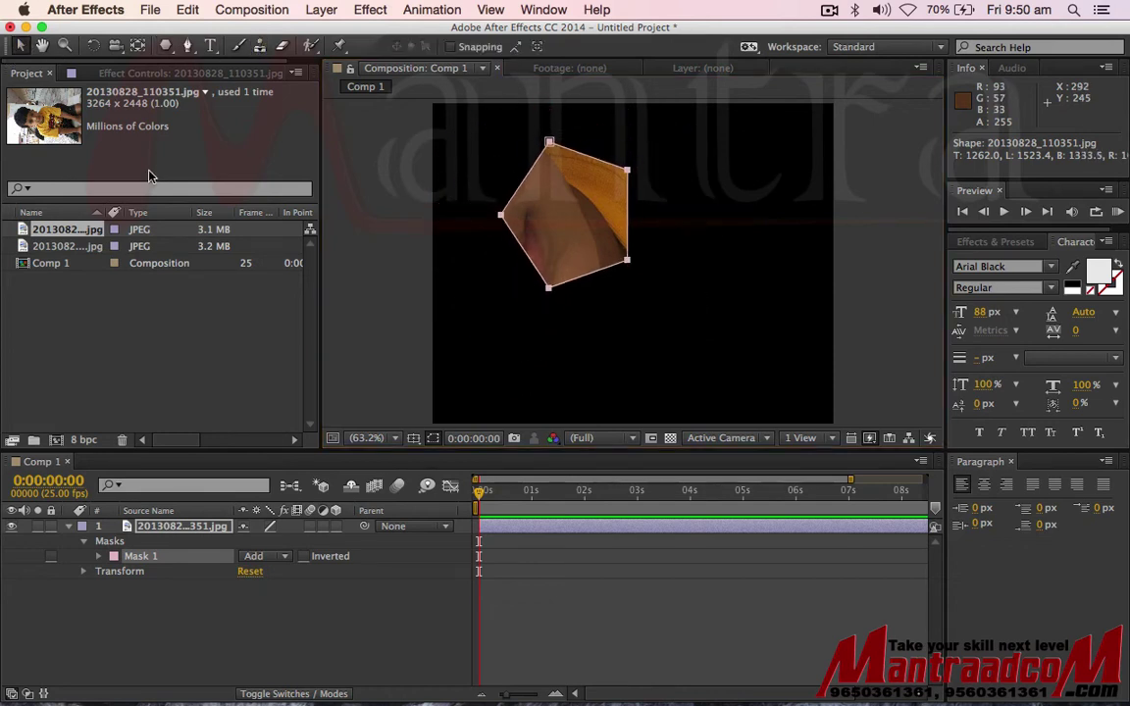
key(Delete)
Step: Move the photo layer to a position of about 775, 428 so the face fills the composition
drag(165, 46, 208, 128)
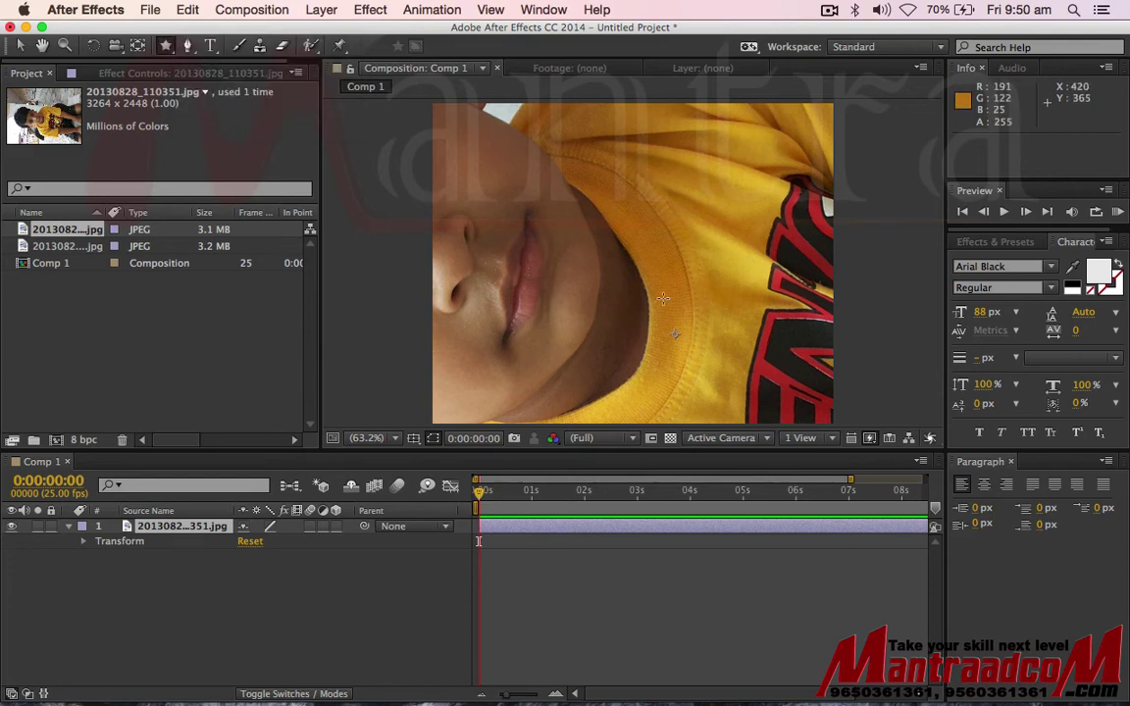
click(21, 46)
drag(496, 224, 706, 233)
Step: Draw a large star-shaped mask centred on the face with the Star tool
click(166, 46)
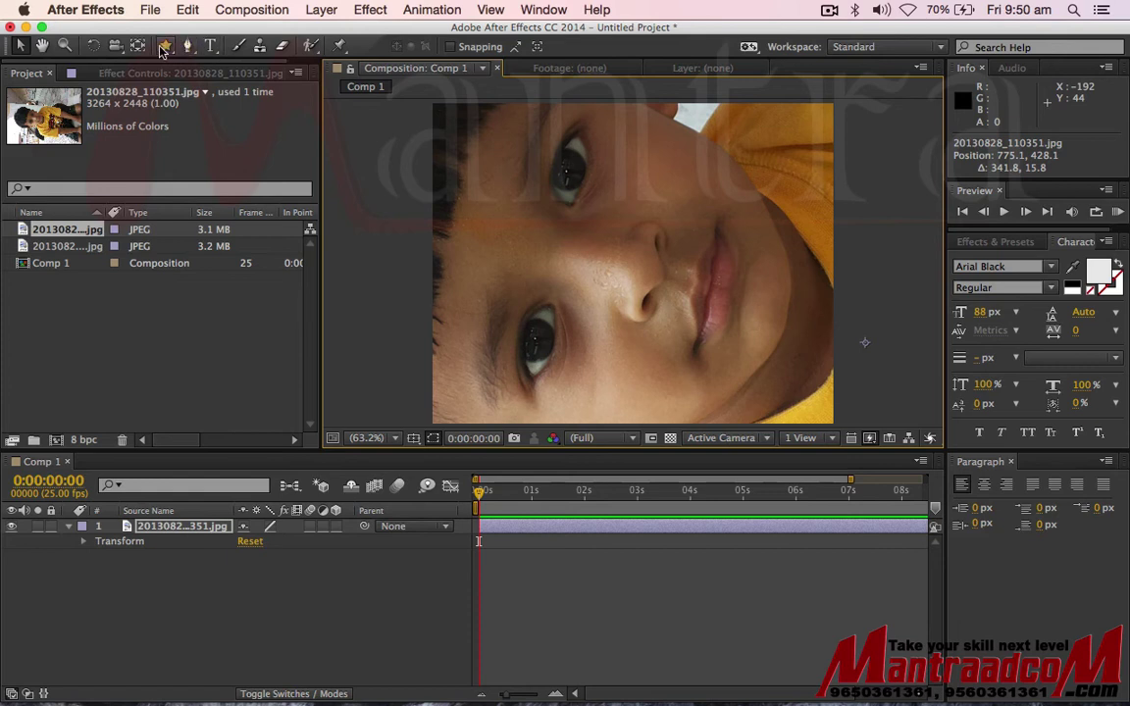
drag(606, 250, 756, 437)
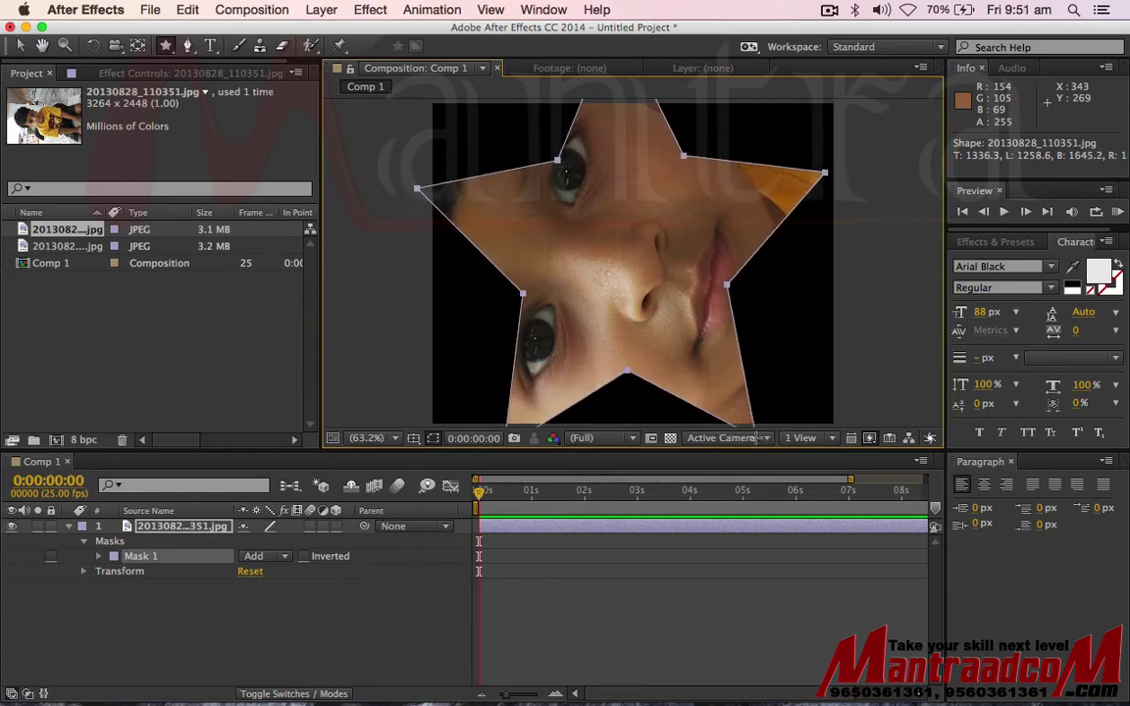
click(19, 46)
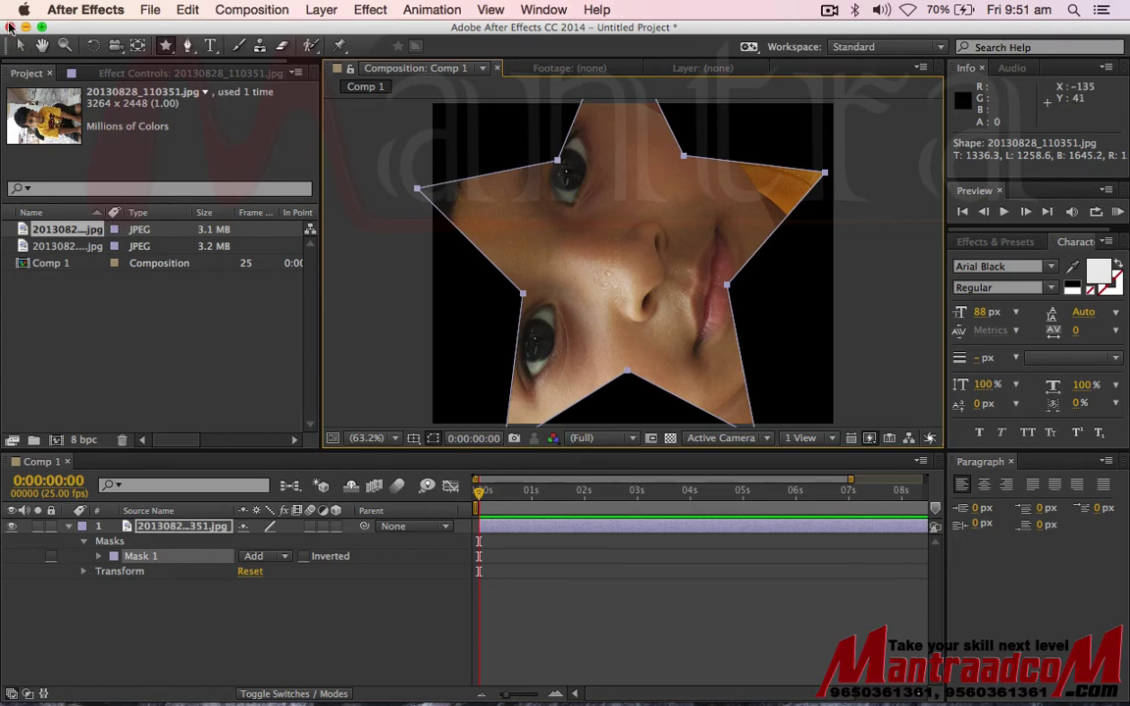
Step: Delete the star mask, and scale the photo layer to 26% at a position of about 357, 324
key(super+t)
drag(549, 189, 436, 187)
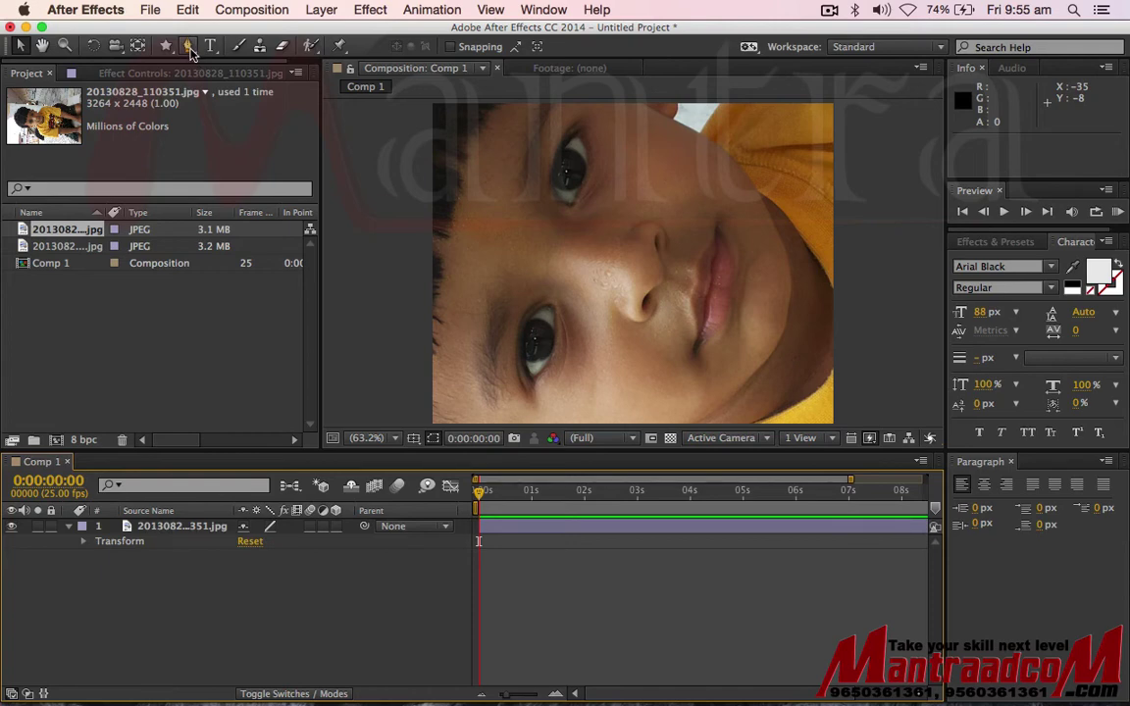
click(641, 181)
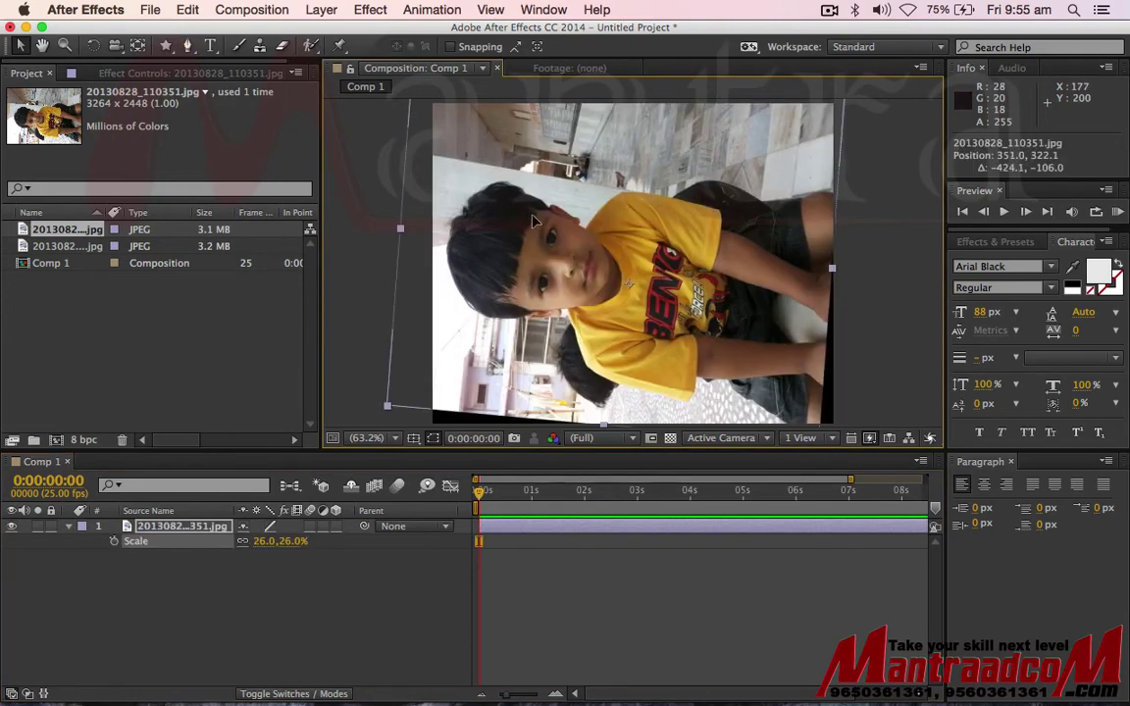
drag(535, 221, 539, 222)
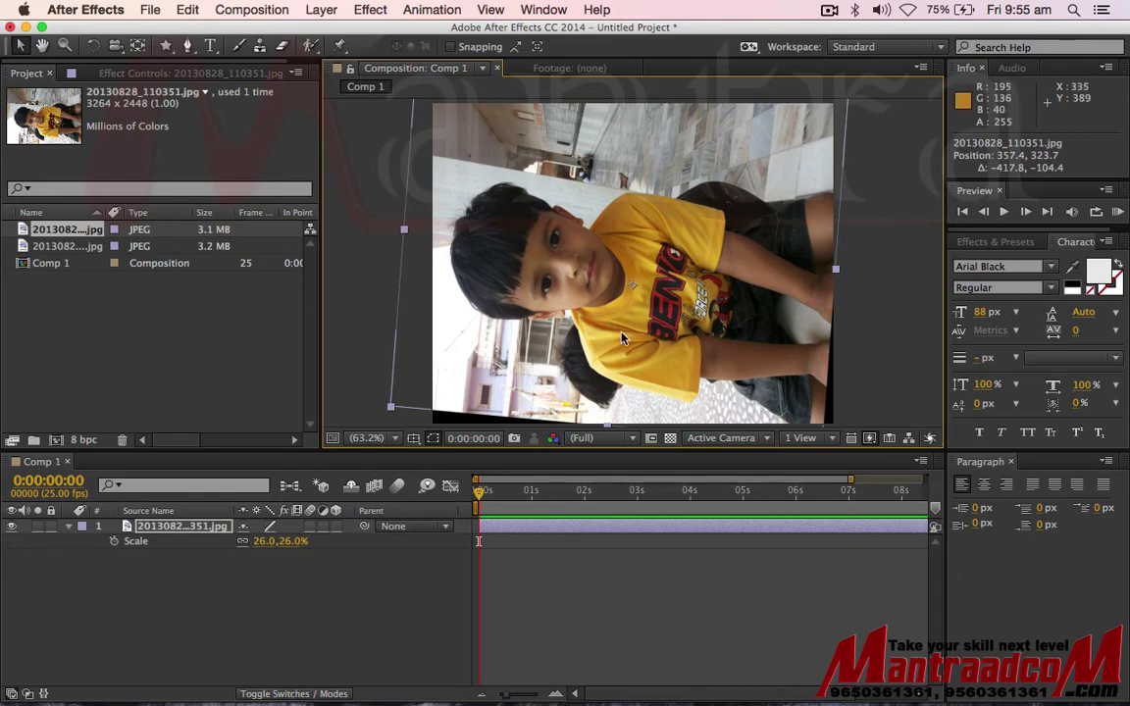
Step: Start a Pen tool mask at the top of the boy's hair and trace past the face, shoulder and upper leg
click(189, 47)
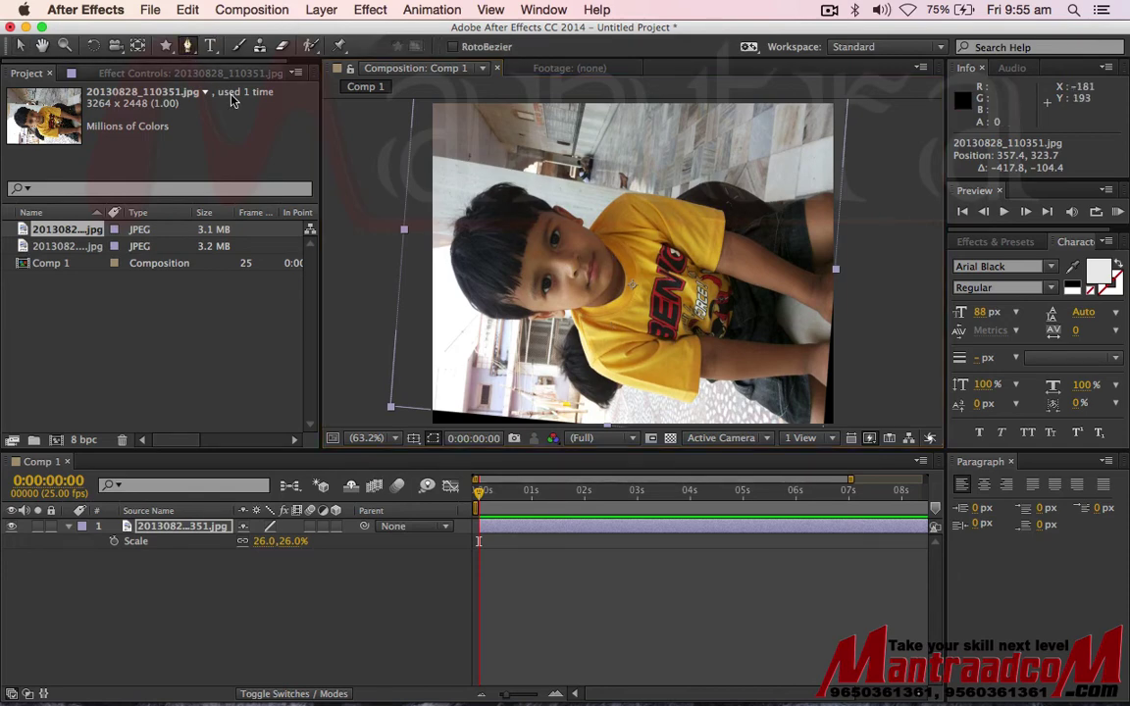
click(464, 212)
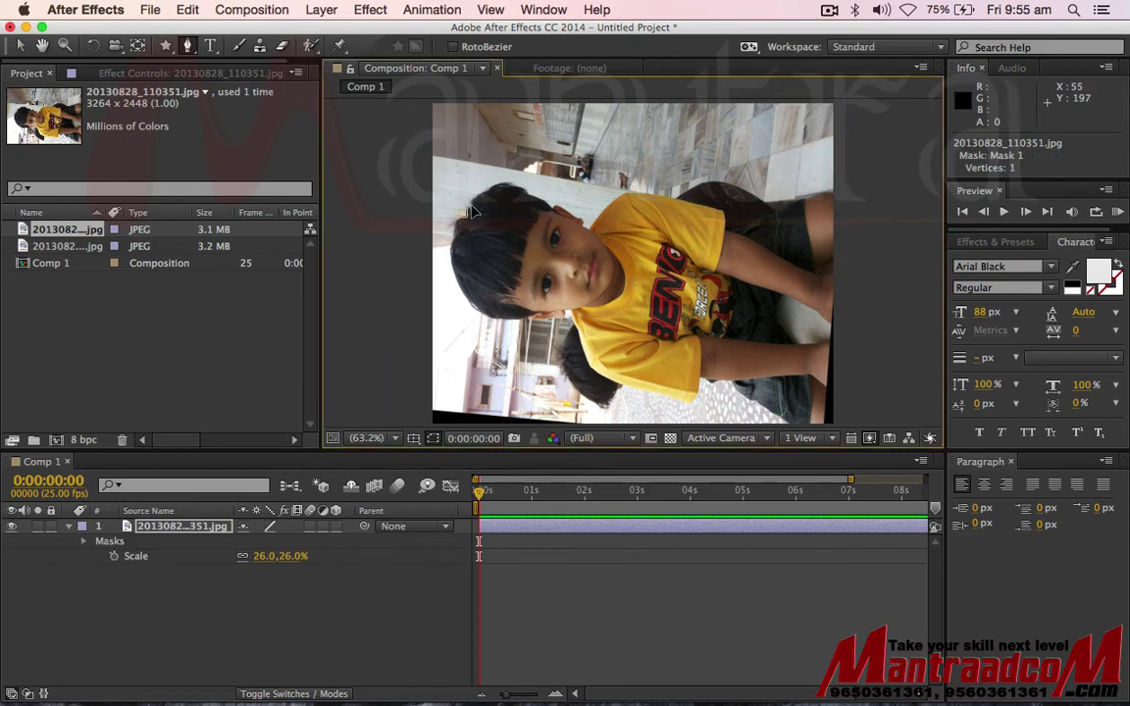
click(522, 184)
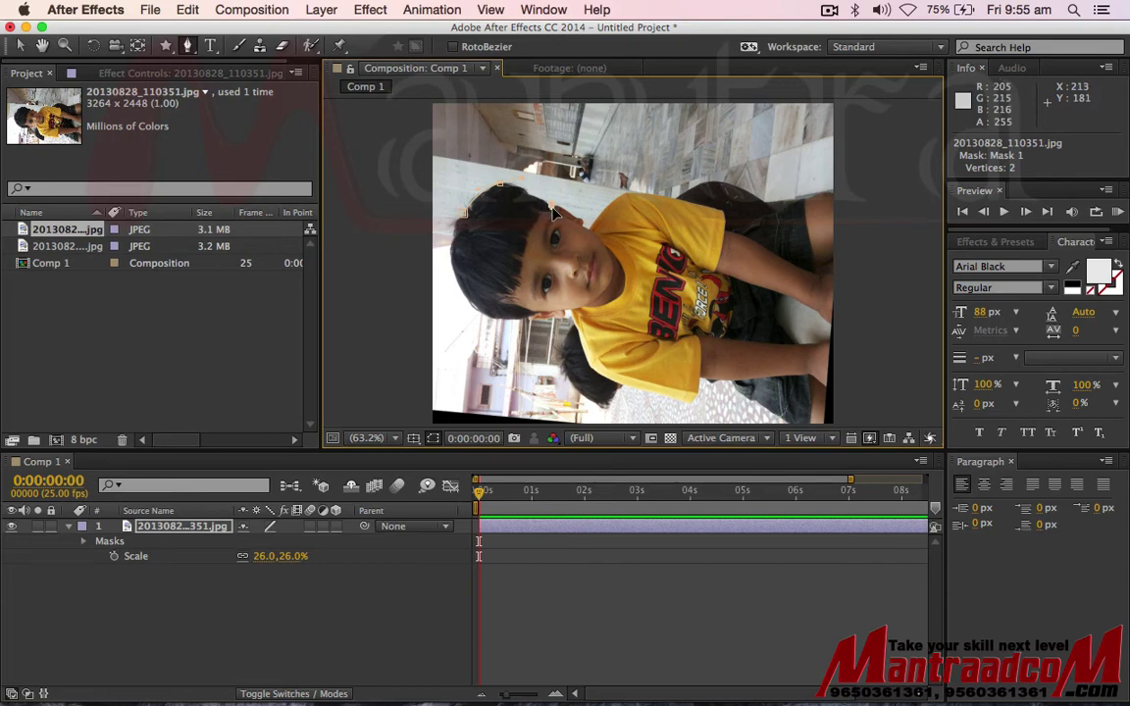
click(552, 212)
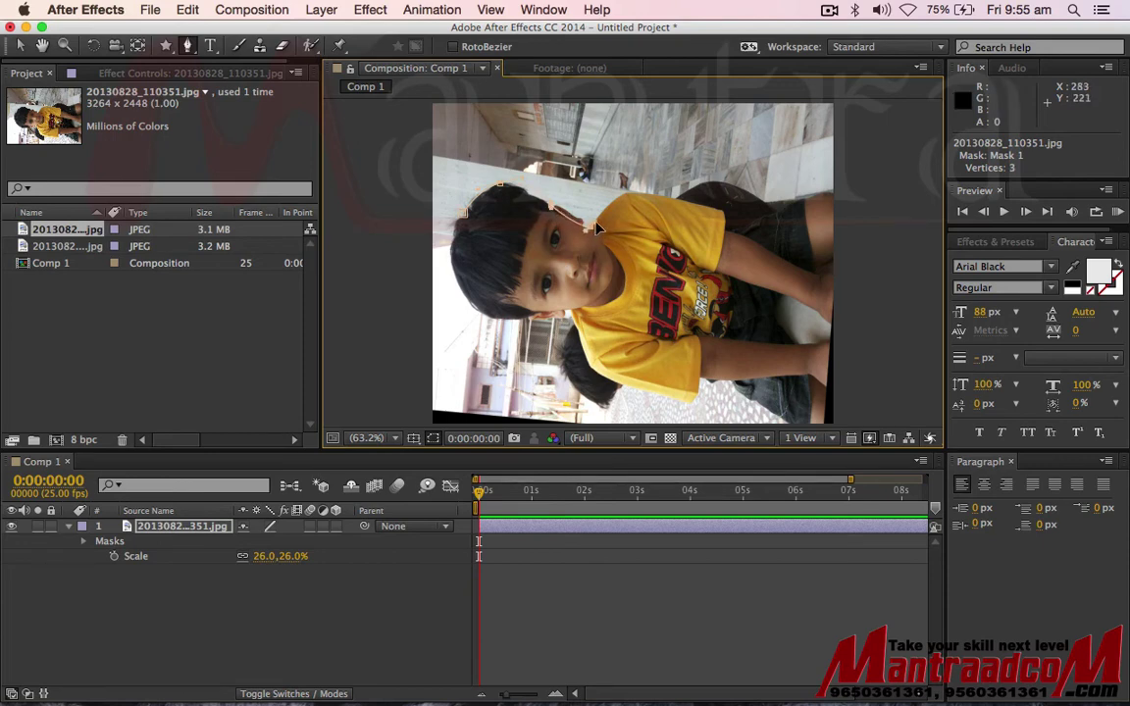
drag(590, 237, 614, 250)
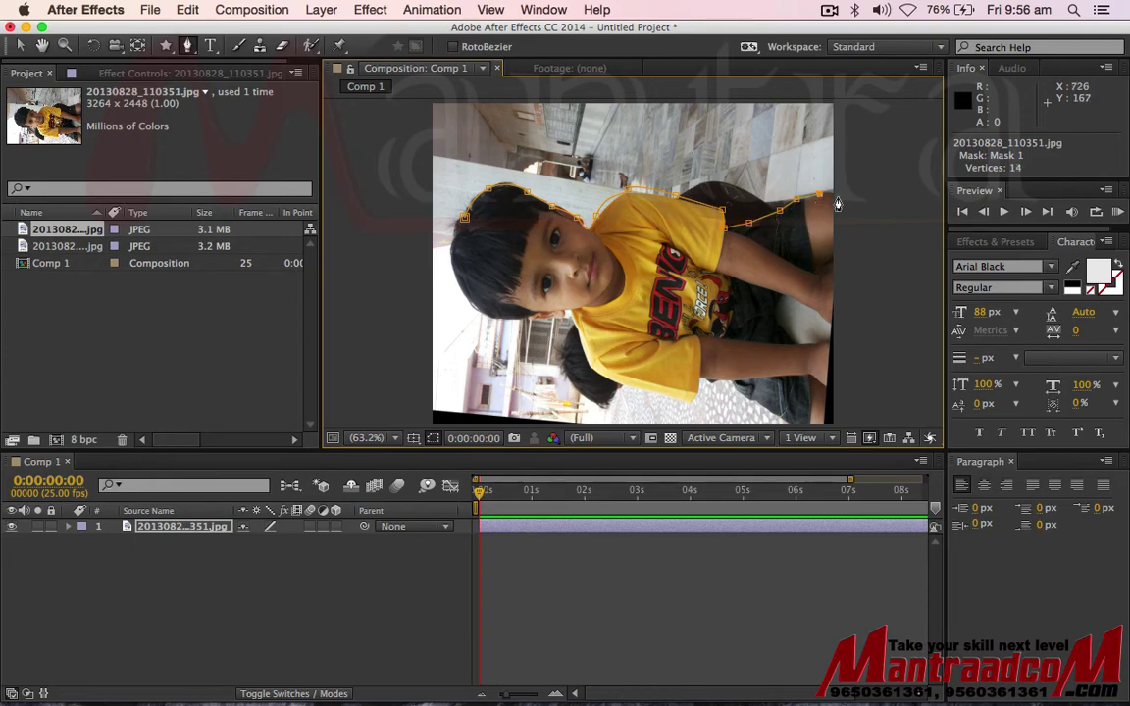
Step: Continue the mask path down the photo's edge by the legs and back along the shorts, lower arm and sleeve
click(827, 422)
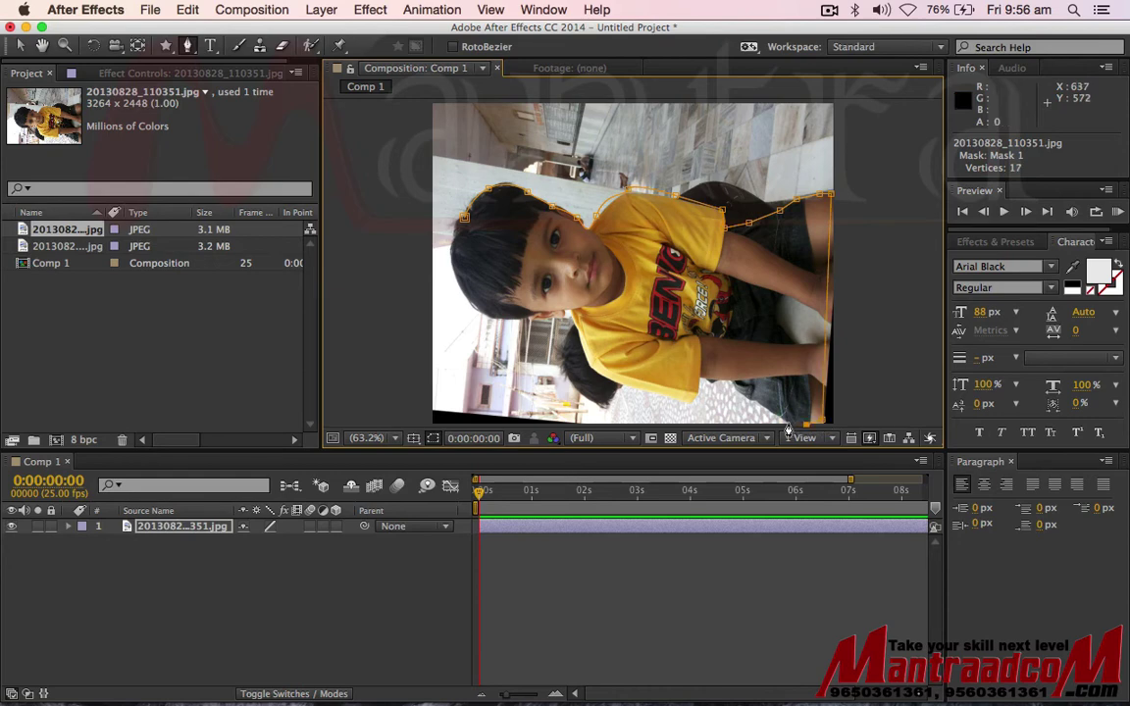
click(736, 394)
click(698, 407)
click(688, 410)
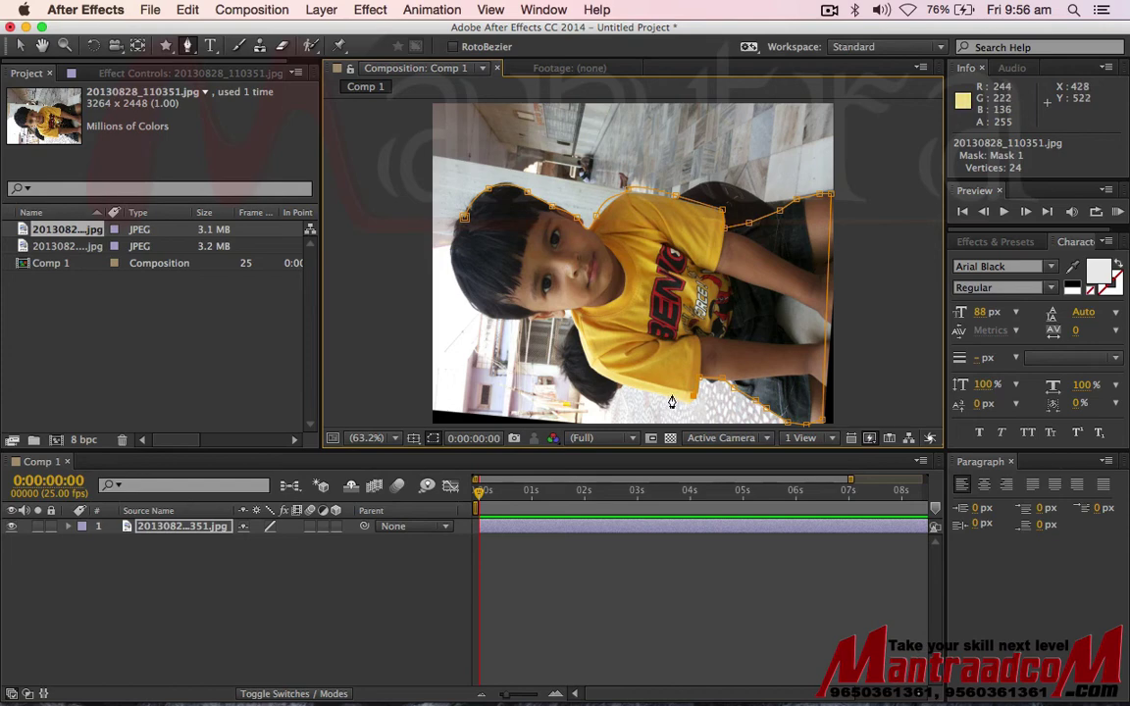
click(666, 407)
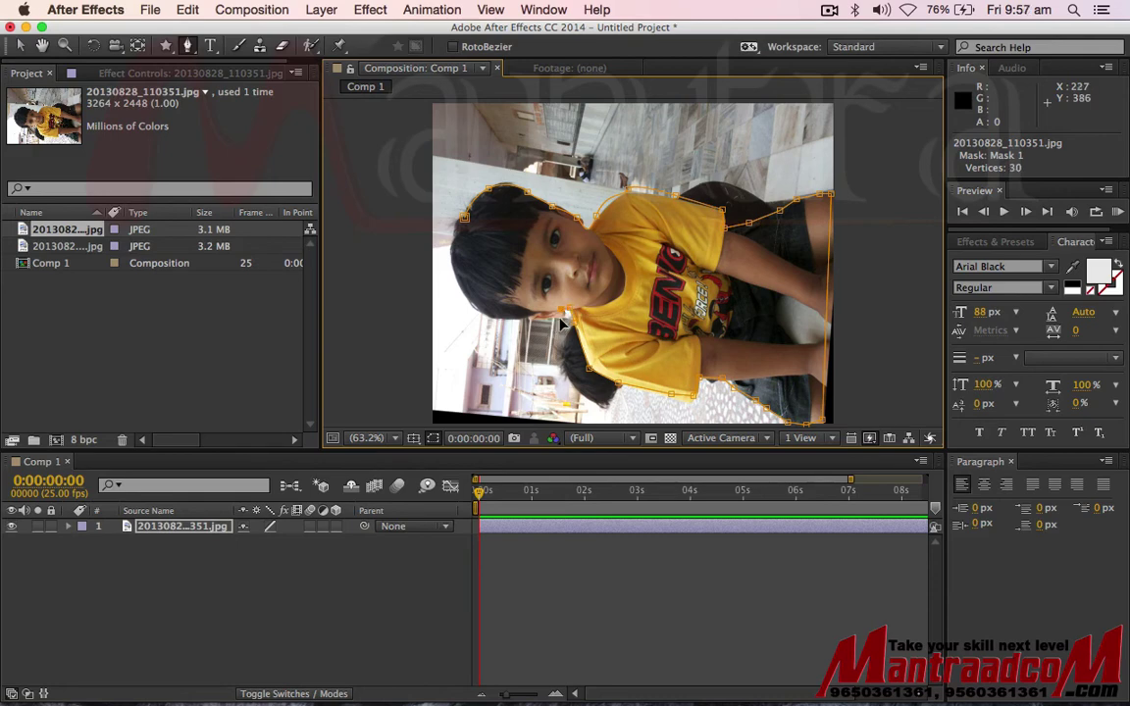
Step: Trace the mask around the neck and back of the head, and close the path at its starting point
click(552, 322)
click(488, 318)
click(449, 249)
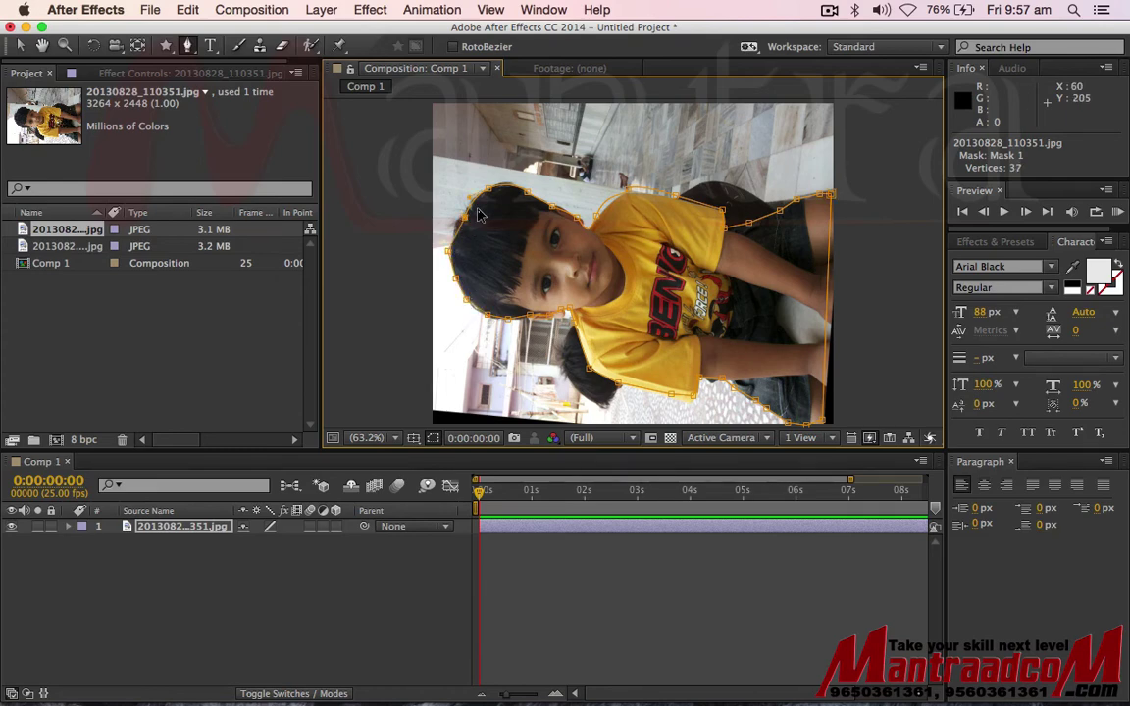
click(465, 222)
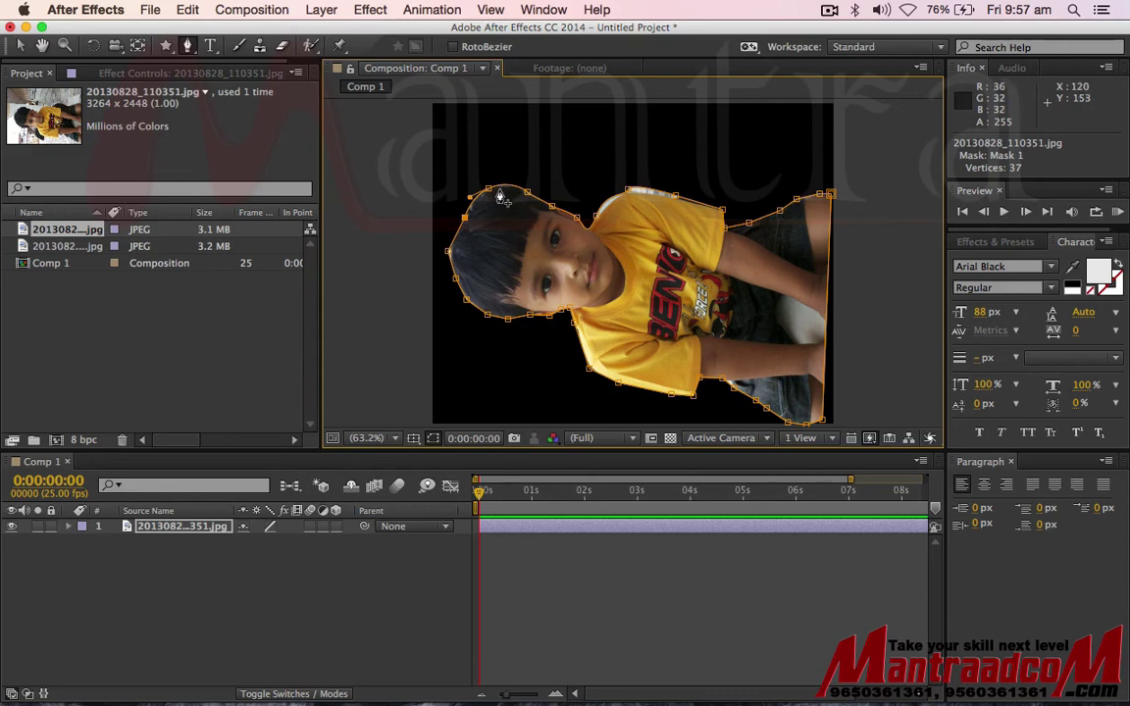
Step: Refine the mask along the upper shoulder with the Convert Vertex tool, and delete the mask from the photo layer
click(19, 45)
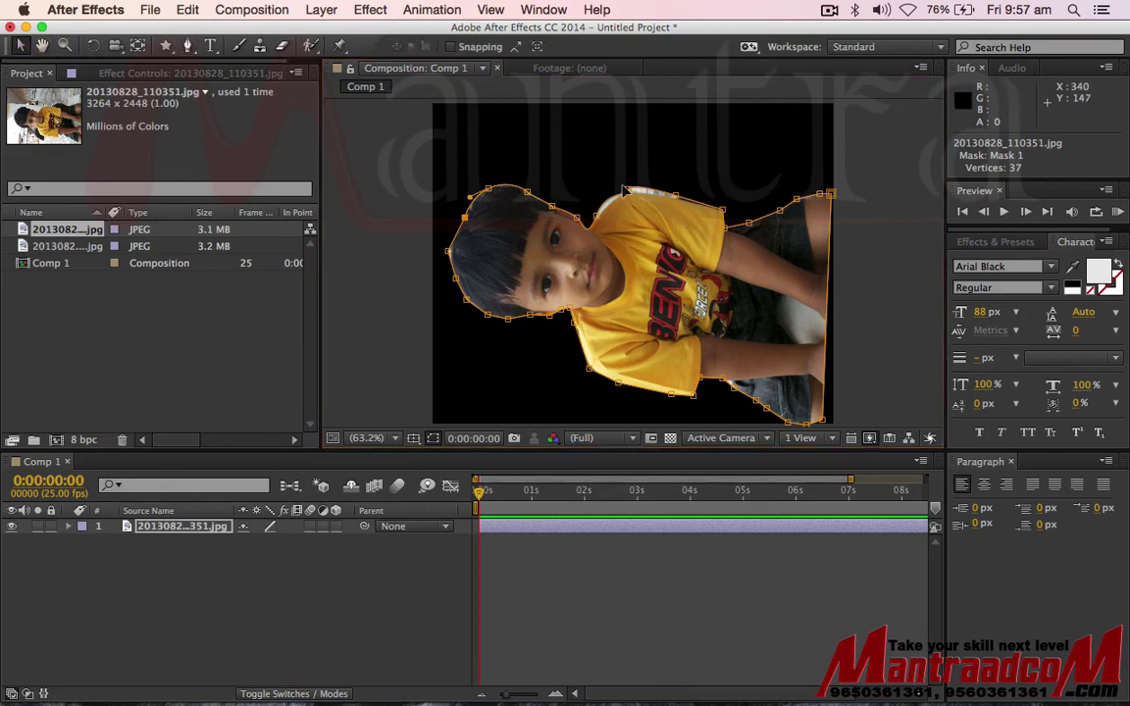
click(195, 53)
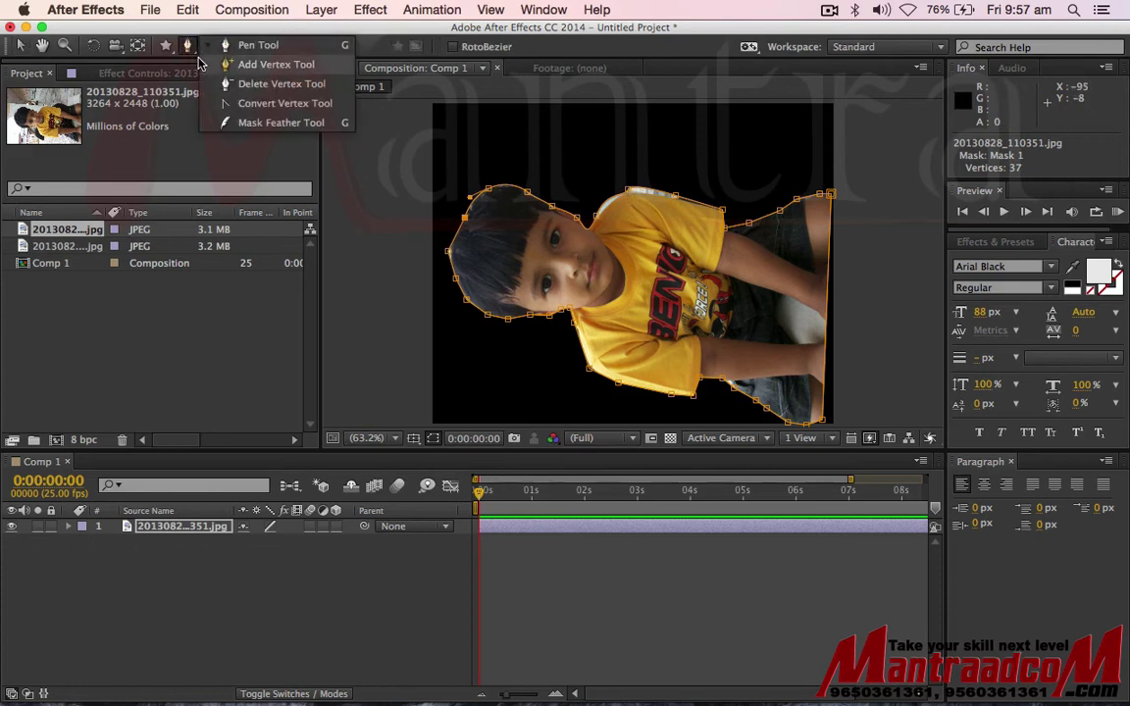
click(227, 103)
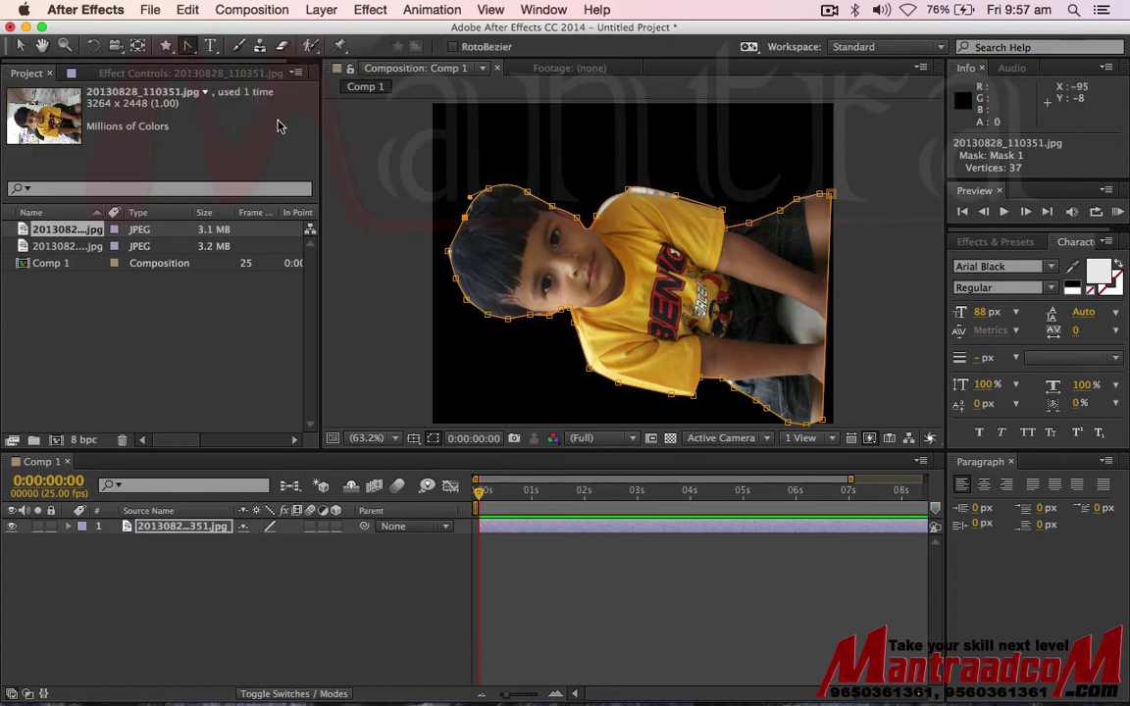
click(628, 193)
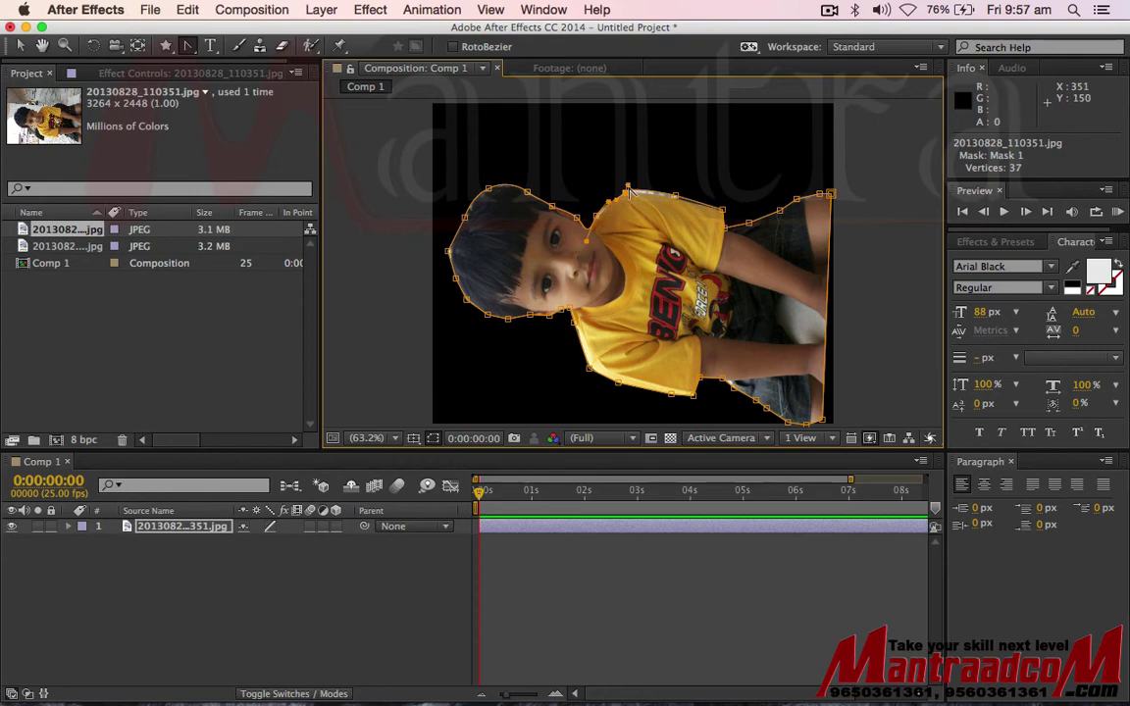
drag(629, 186, 675, 197)
key(v)
key(Delete)
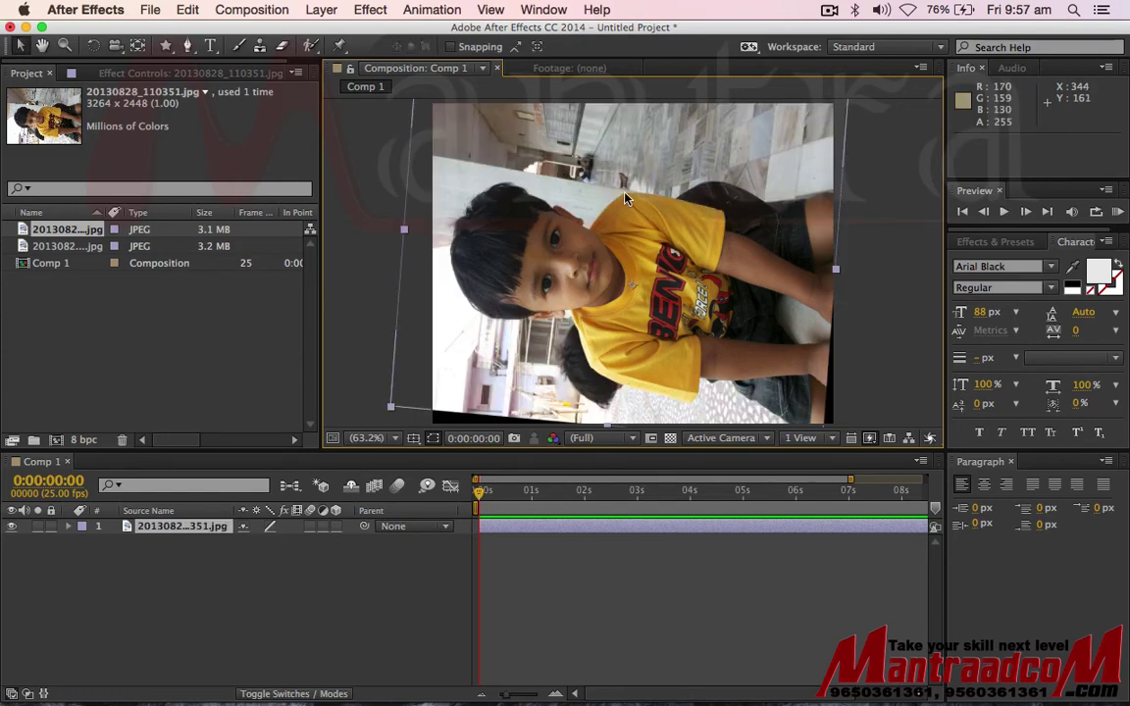
Step: Create a paragraph text box across the upper part of the composition containing CUTEE BOY
click(211, 46)
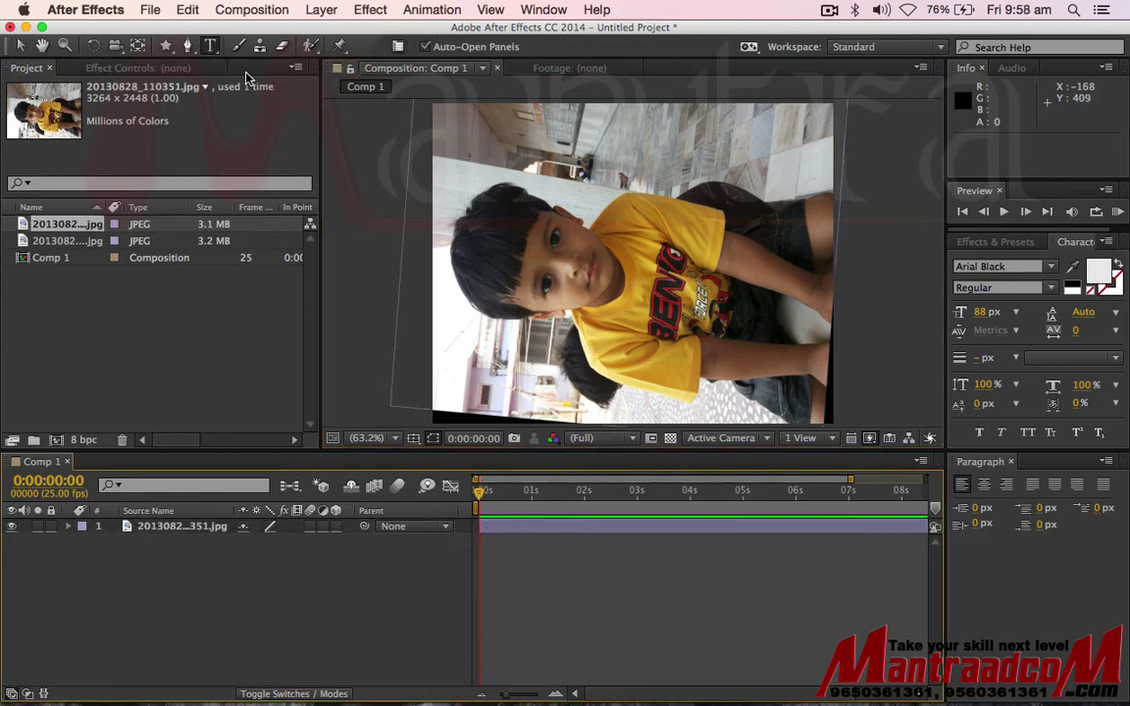
drag(546, 174, 788, 254)
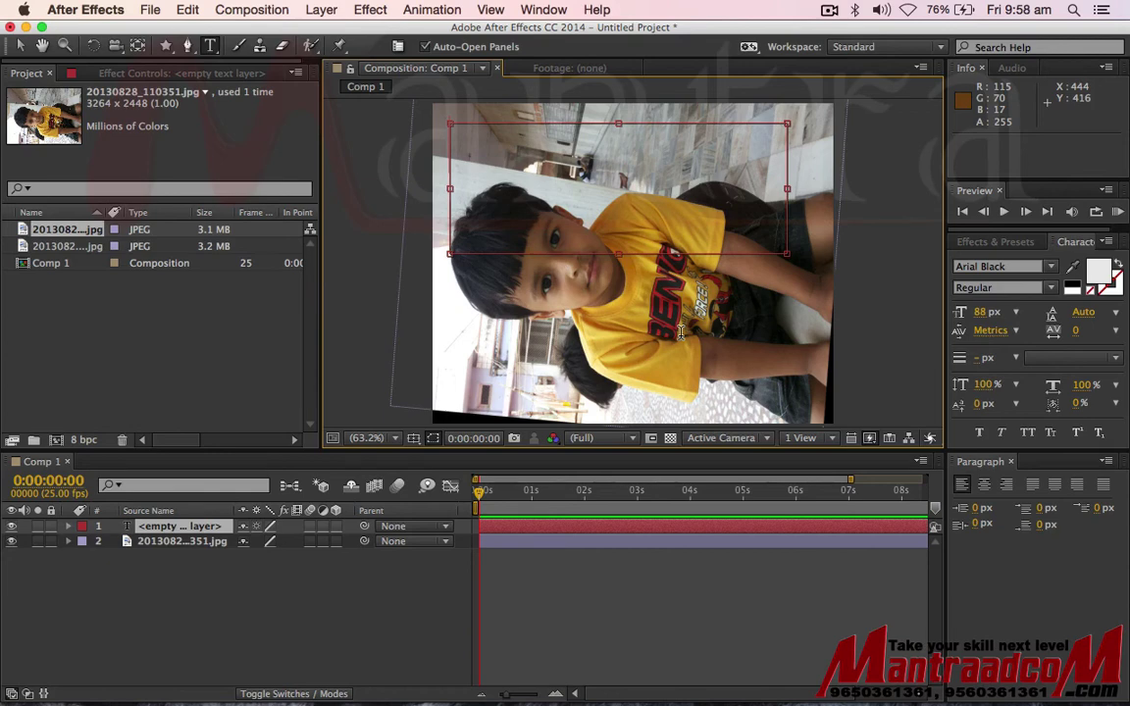
text(CUTEE)
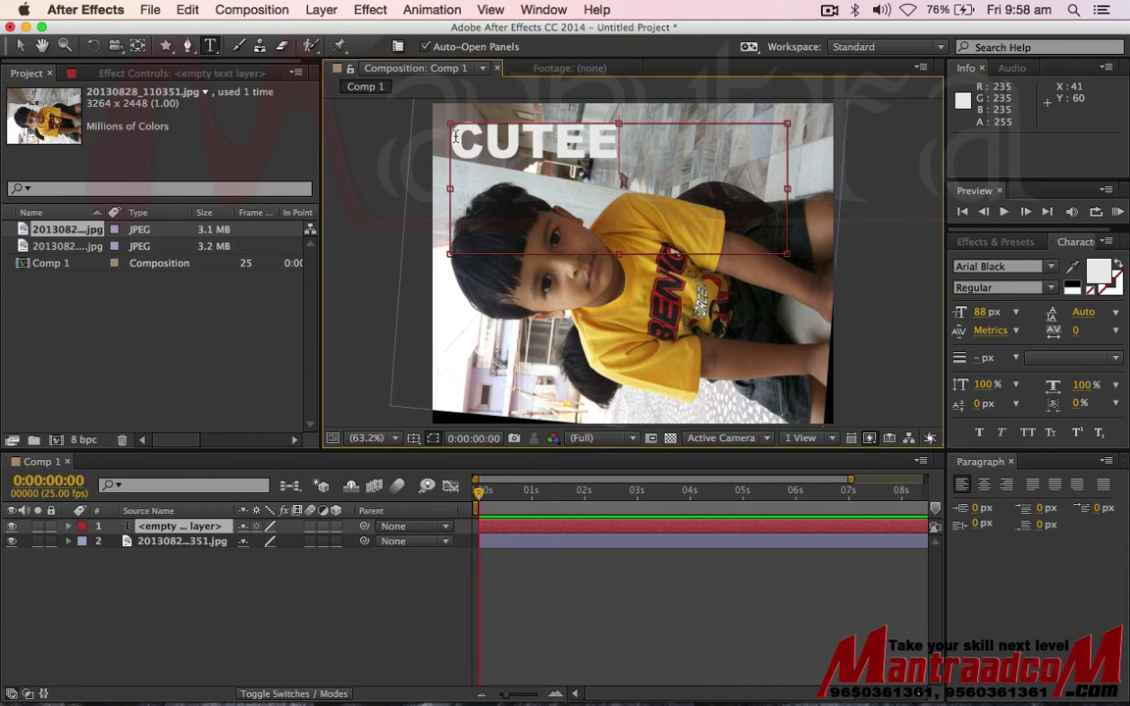
text( BOU)
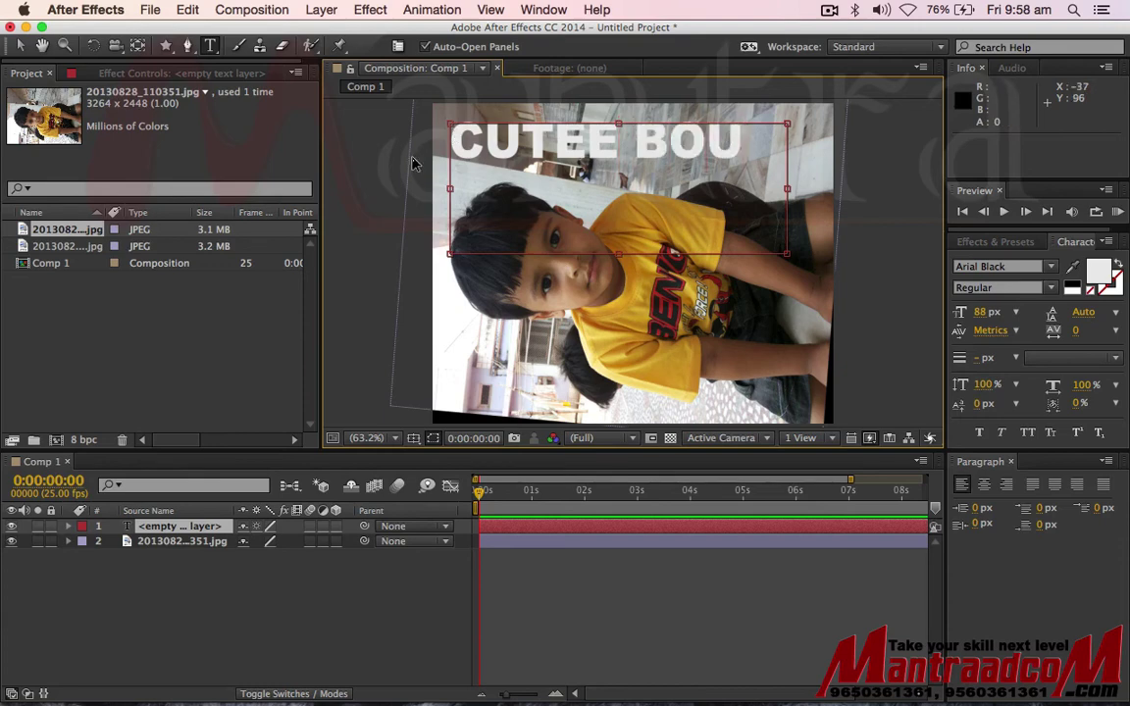
key(BackSpace)
text(Y)
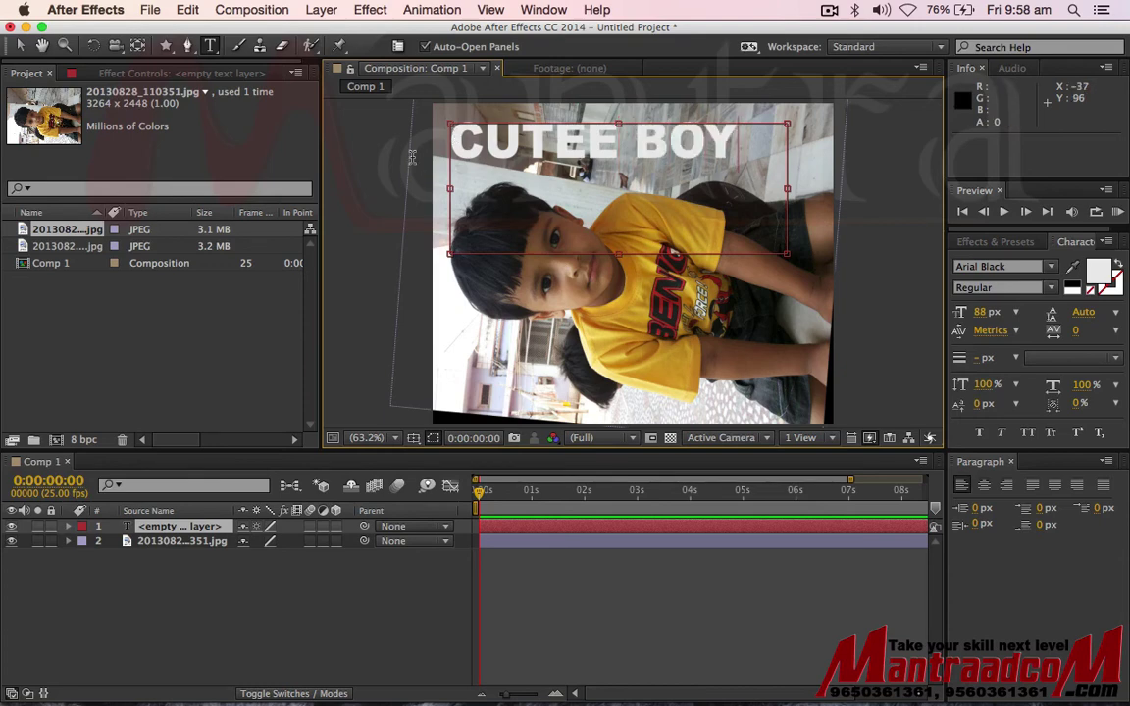
click(20, 45)
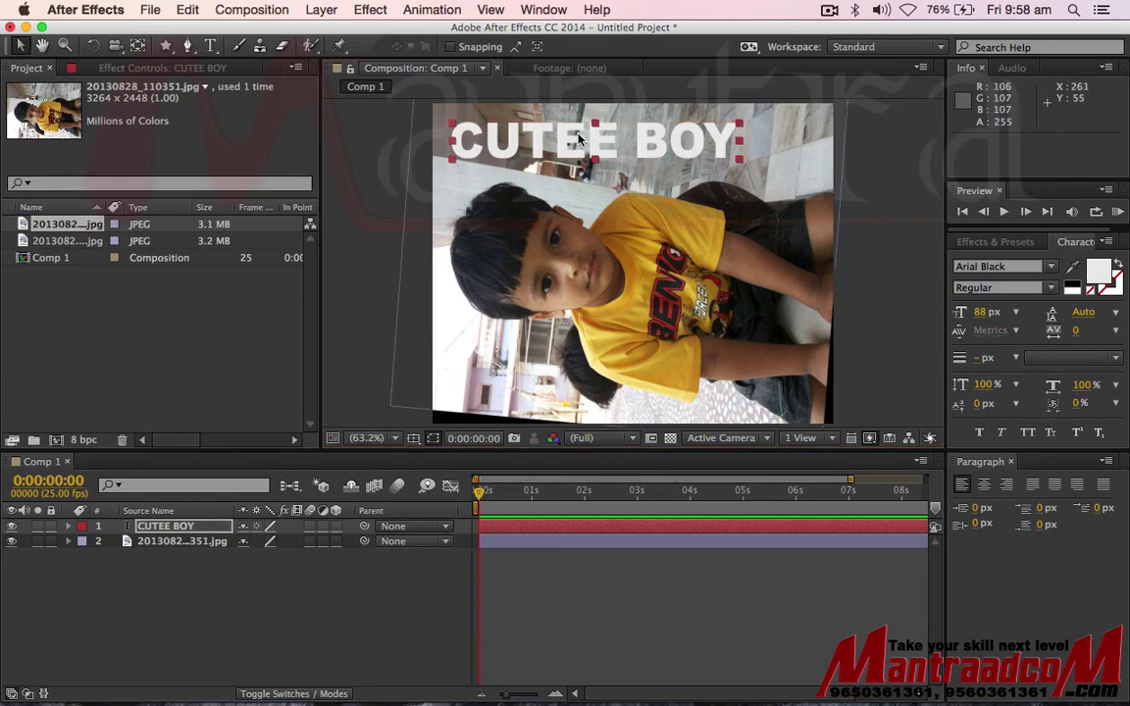
Step: Rotate the CUTEE BOY text by about 20° and move it to a position of about 421, 242
drag(572, 148, 645, 152)
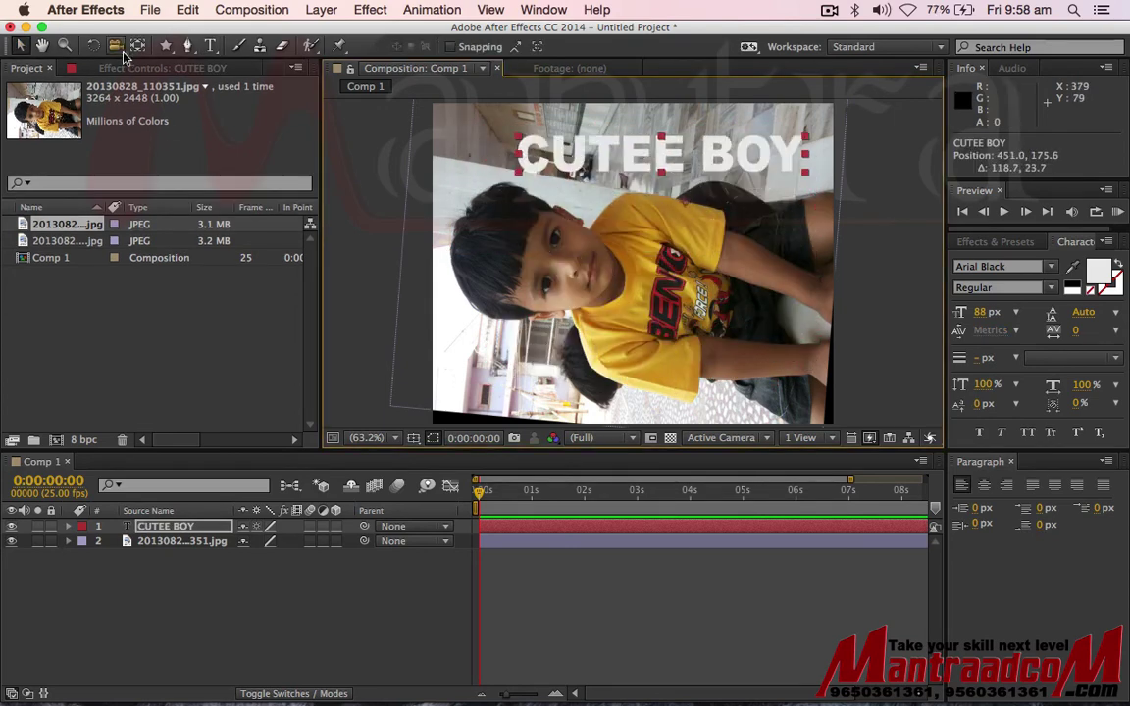
click(93, 45)
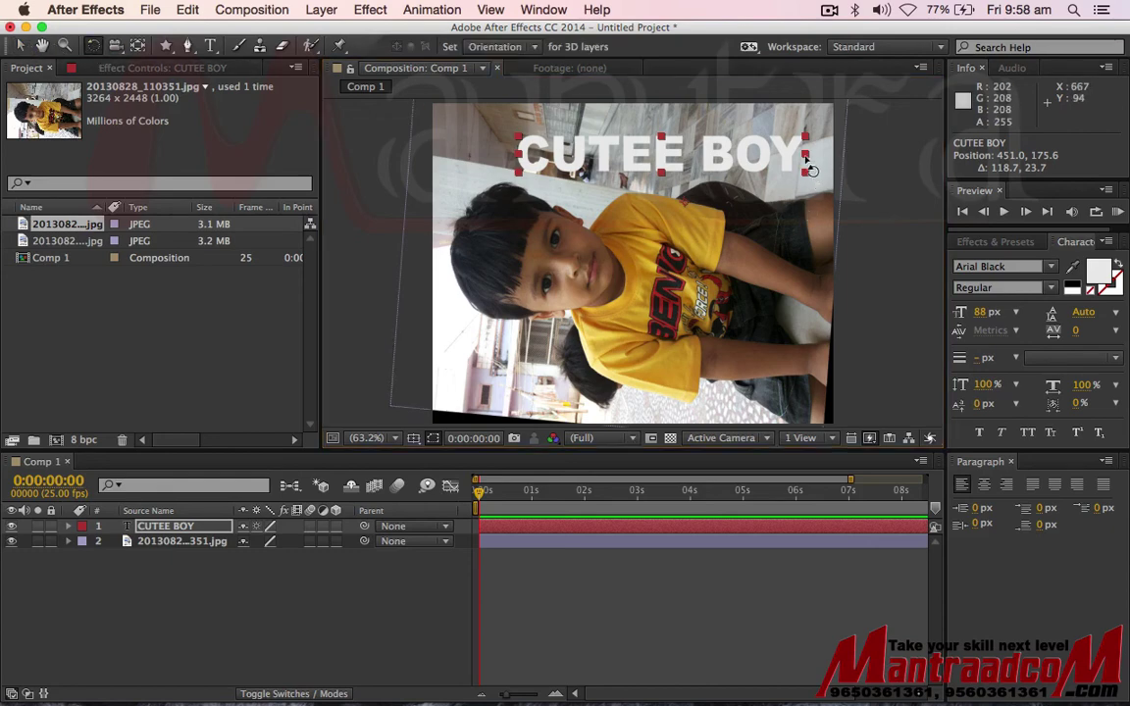
drag(733, 149, 724, 182)
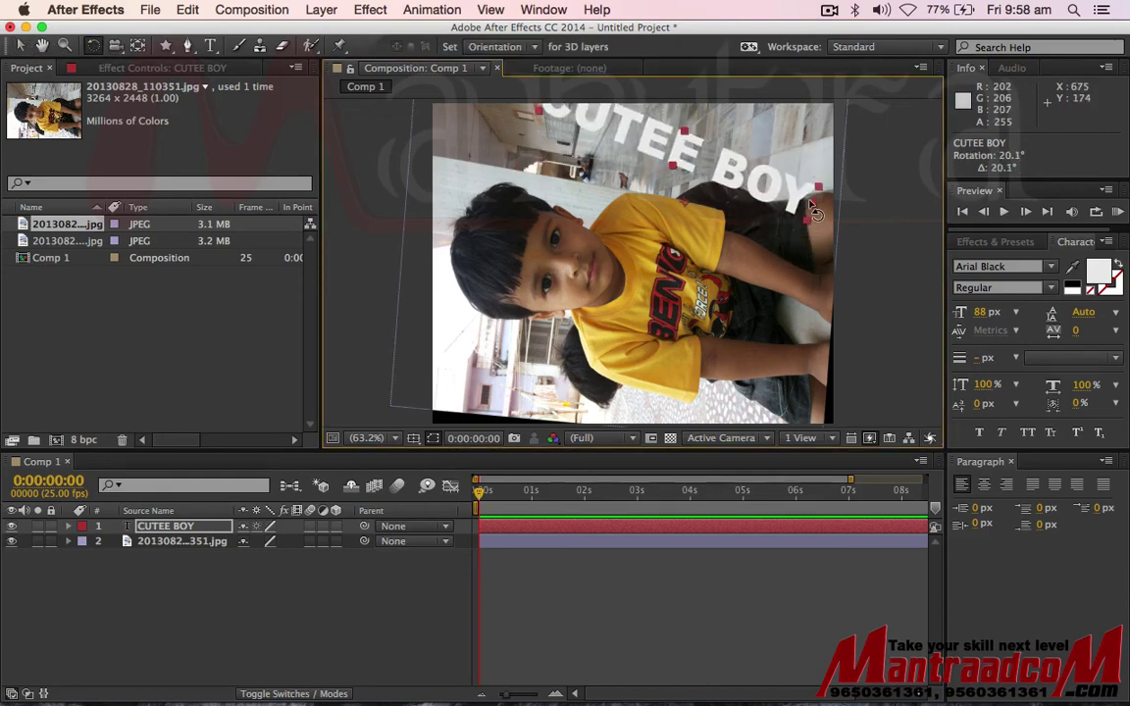
click(19, 49)
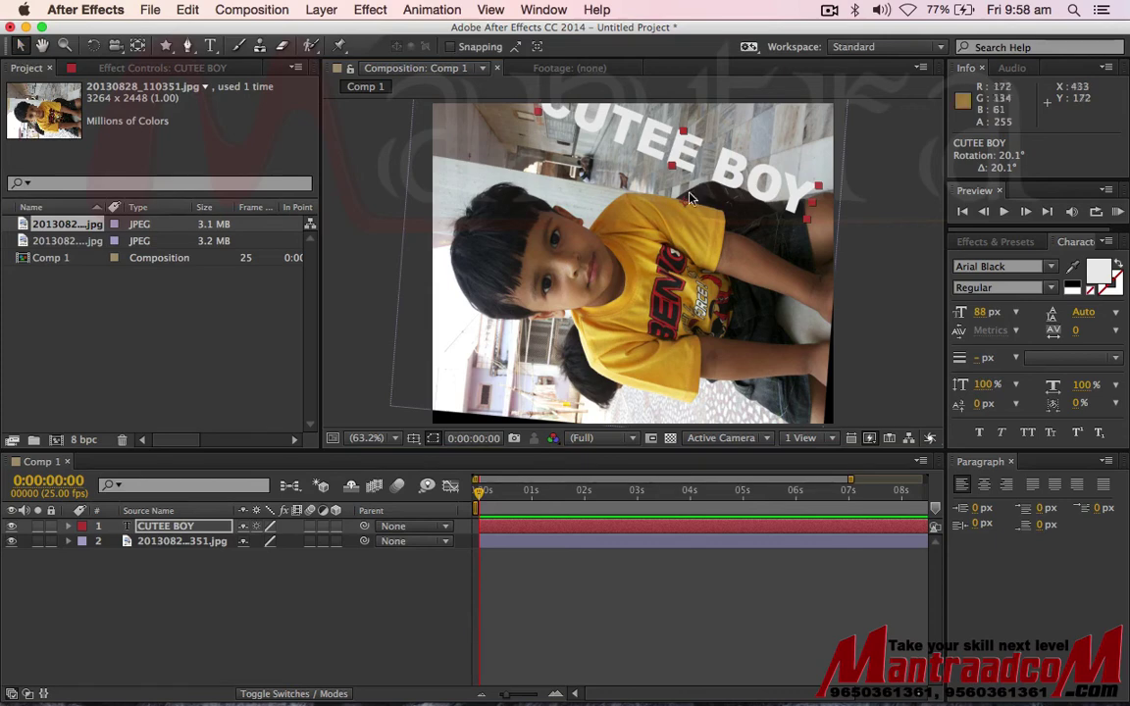
drag(611, 193, 625, 168)
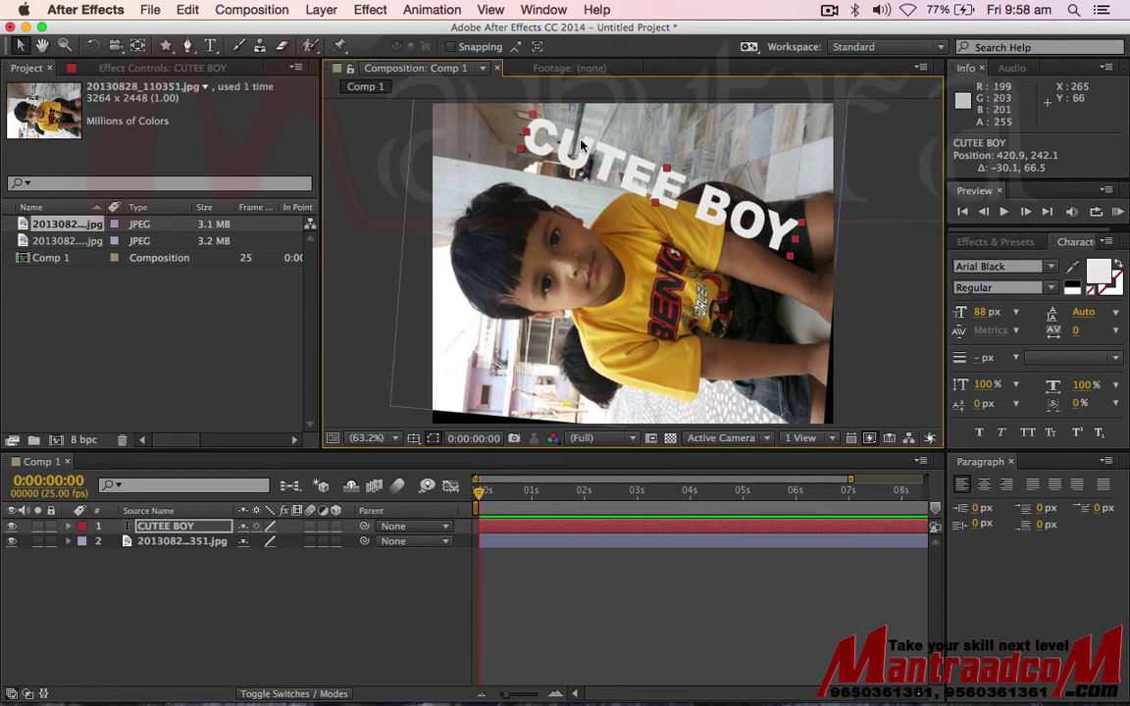
Step: Switch to the Eraser tool, hide the CUTEE BOY text layer, and choose the Roto Brush tool
click(281, 47)
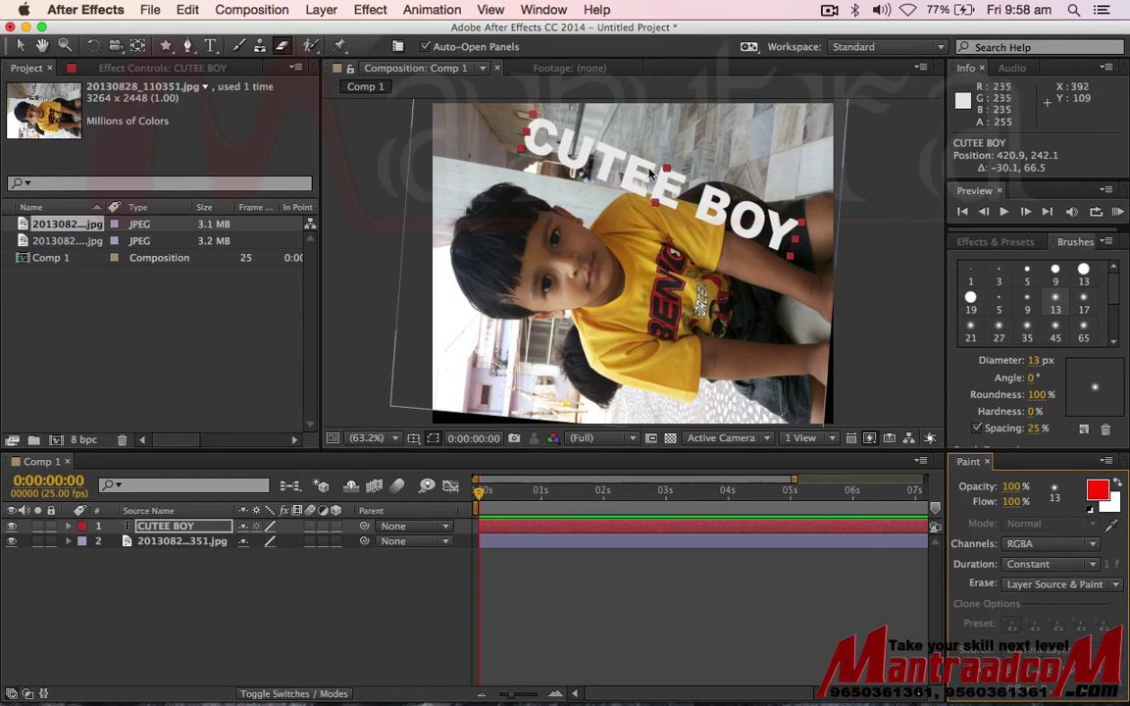
click(11, 526)
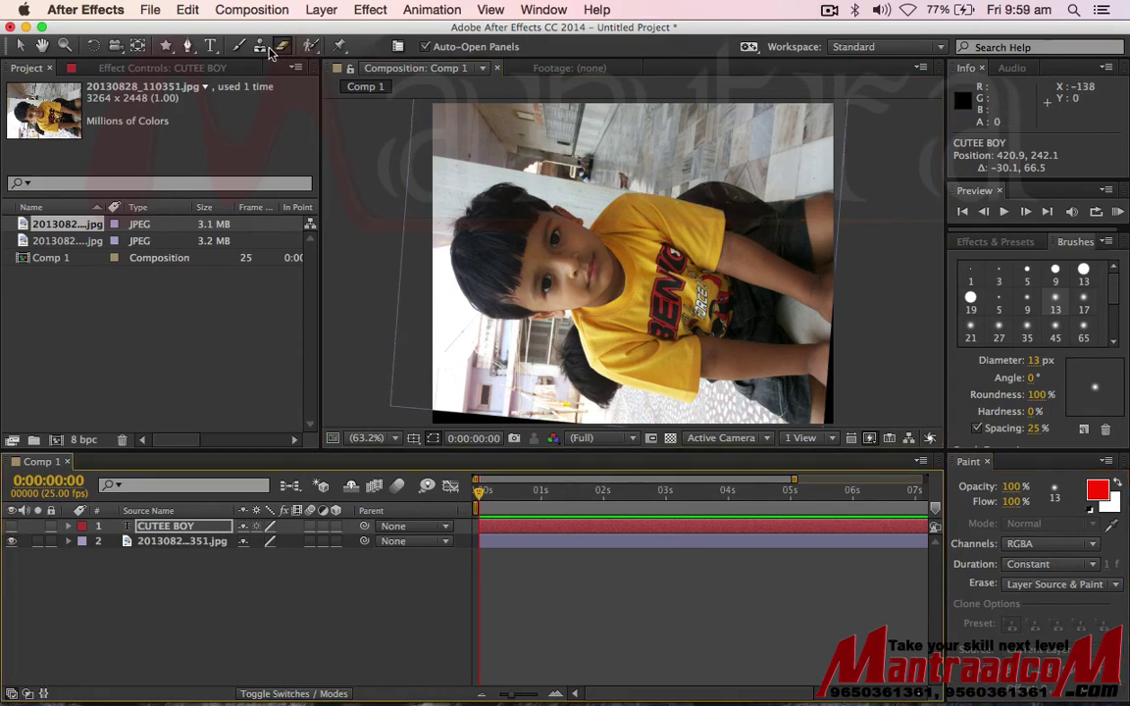
click(311, 47)
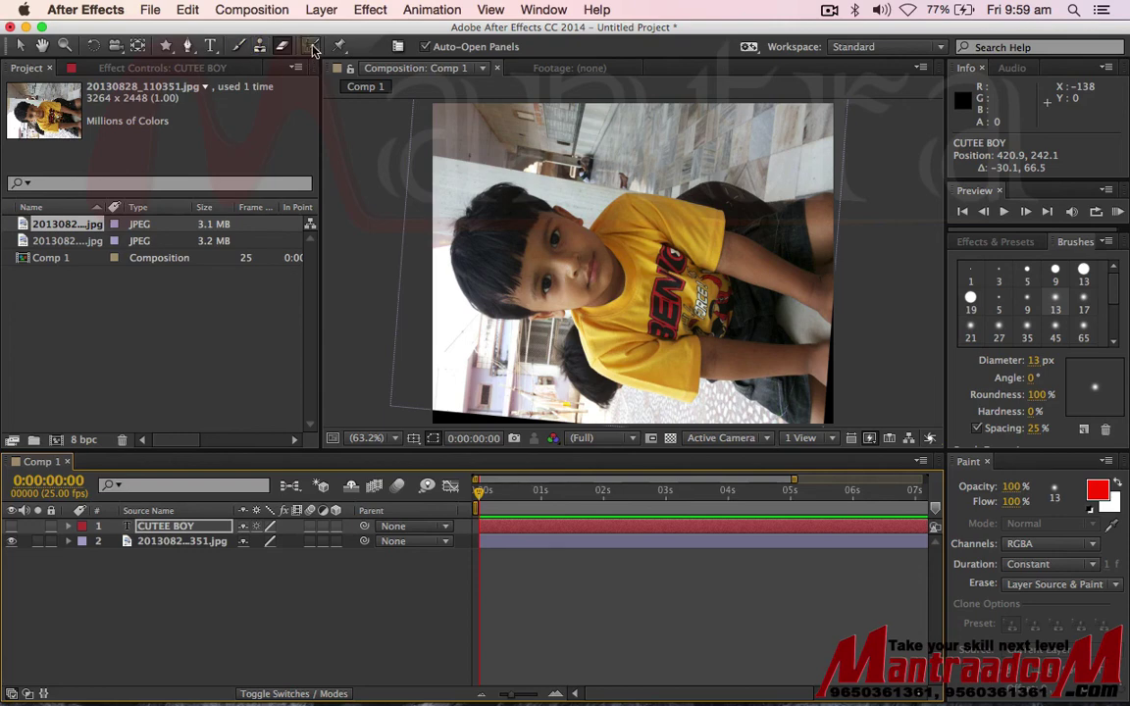